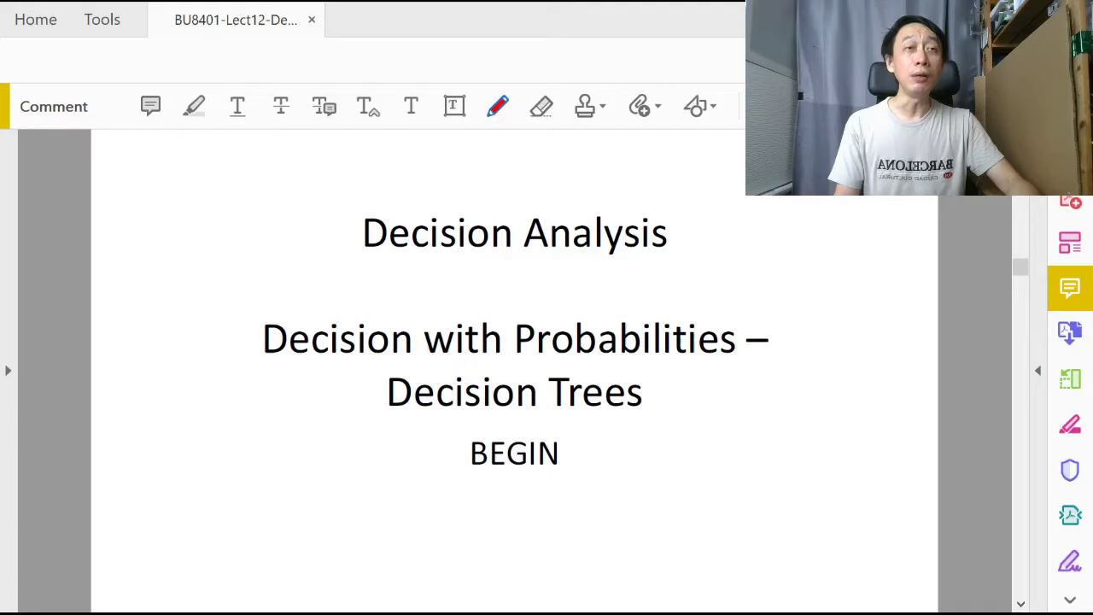
# Scroll down to the expected-values payoff table and draw a red loop around Prob. values 0.1, 0.6, 0.3.
pyautogui.scroll(-5, 514, 368)
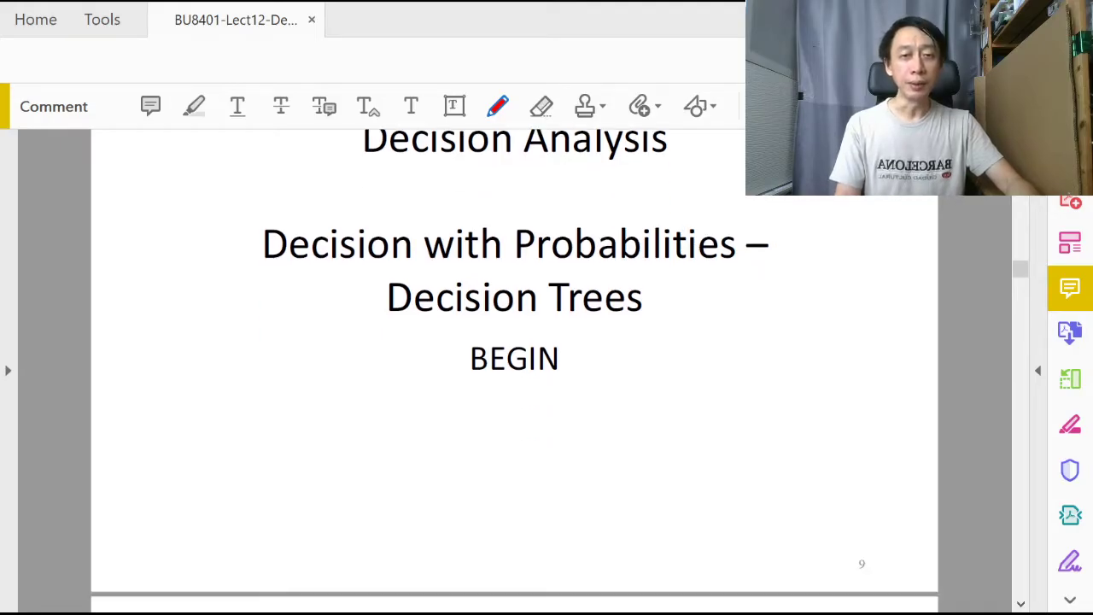
pyautogui.scroll(-5, 514, 368)
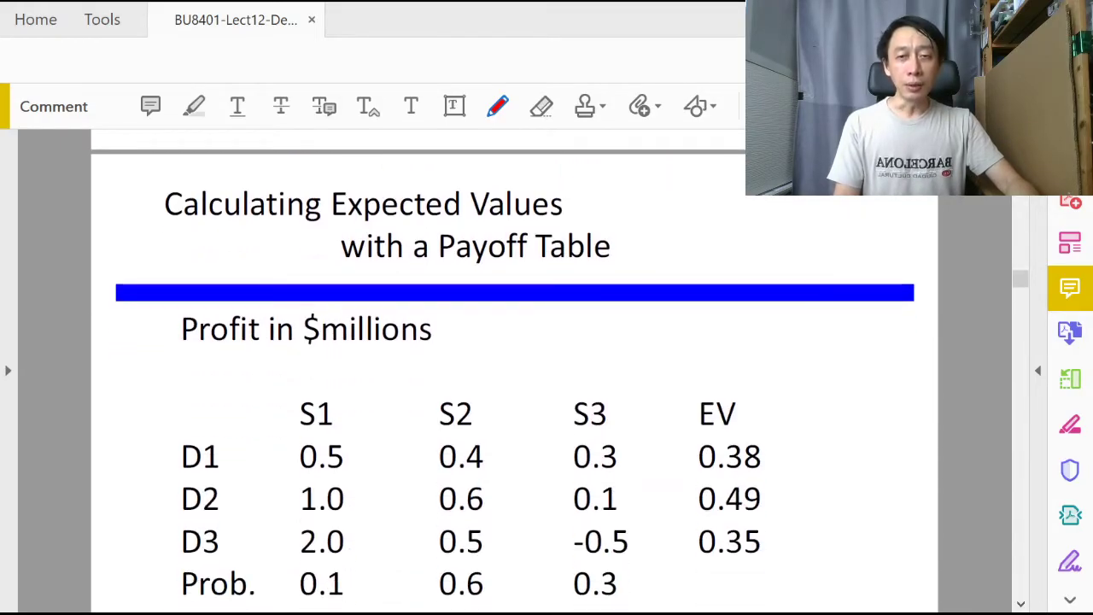
pyautogui.scroll(-1, 514, 368)
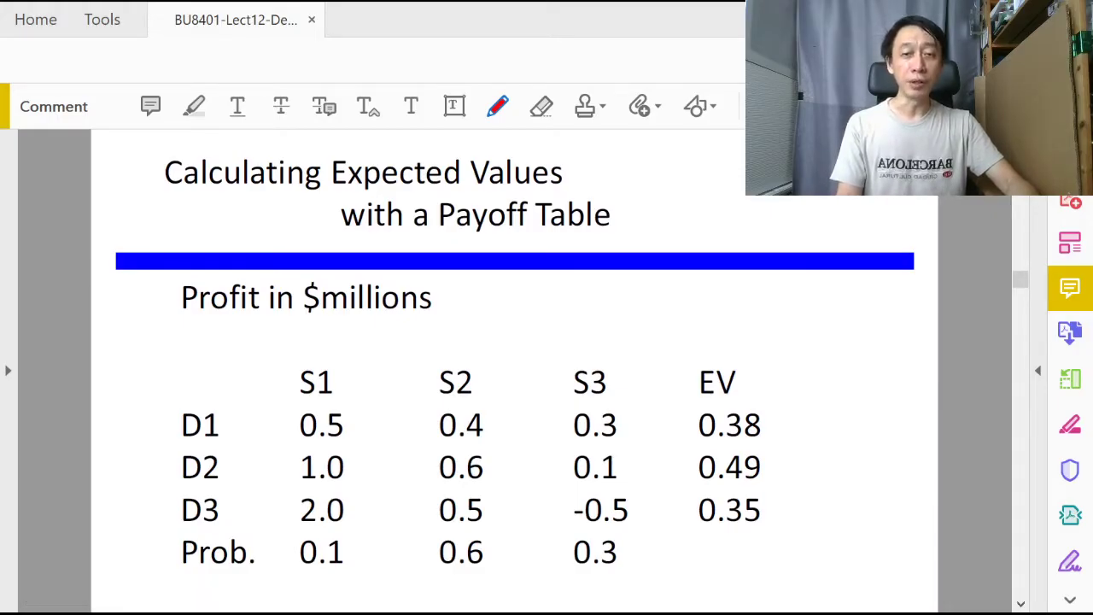
pyautogui.scroll(-1, 514, 368)
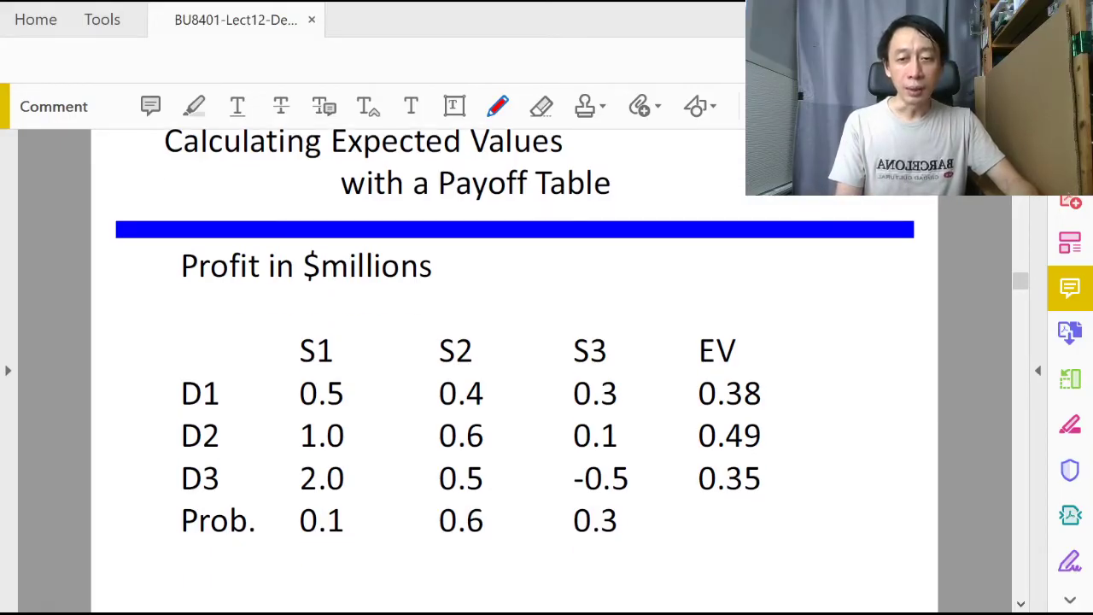
pyautogui.moveTo(294, 543)
pyautogui.mouseDown()
pyautogui.moveTo(641, 542)
pyautogui.moveTo(644, 510)
pyautogui.moveTo(555, 490)
pyautogui.moveTo(324, 488)
pyautogui.moveTo(285, 511)
pyautogui.moveTo(296, 536)
pyautogui.mouseUp()
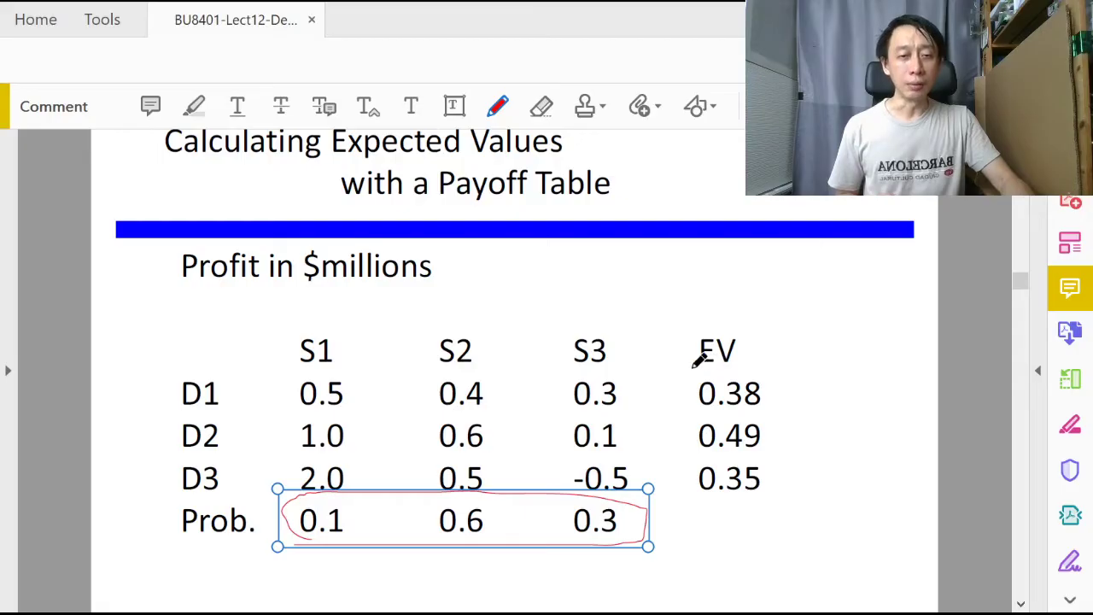
# Underline EV, the title's Expected Values and 0.38 in red, and circle D1's payoffs 0.5, 0.4, 0.3.
pyautogui.moveTo(694, 367); pyautogui.dragTo(750, 368)
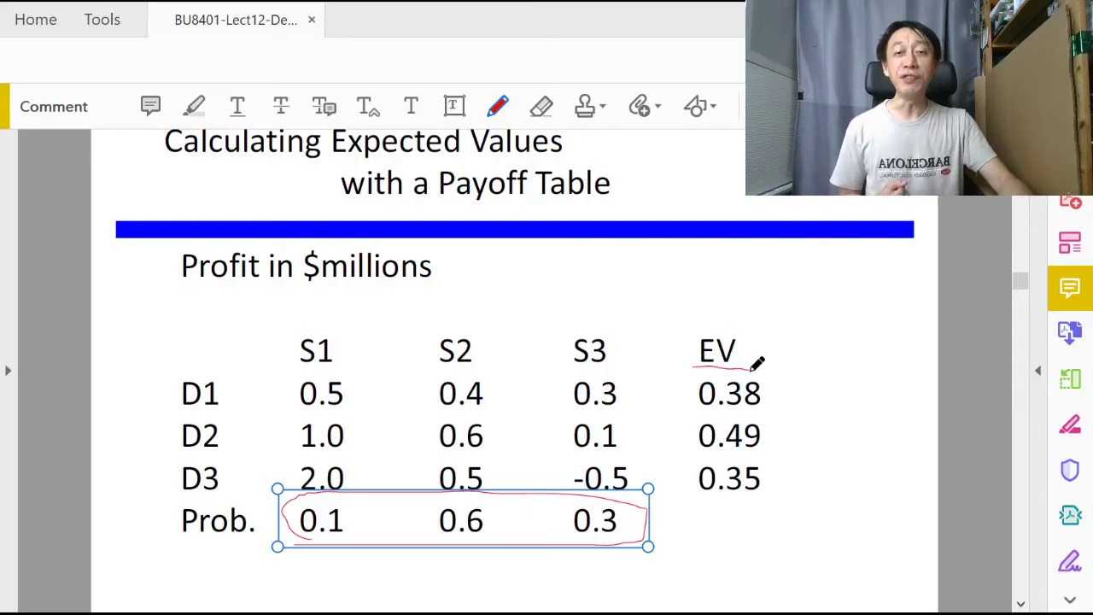
pyautogui.moveTo(369, 156); pyautogui.dragTo(533, 158)
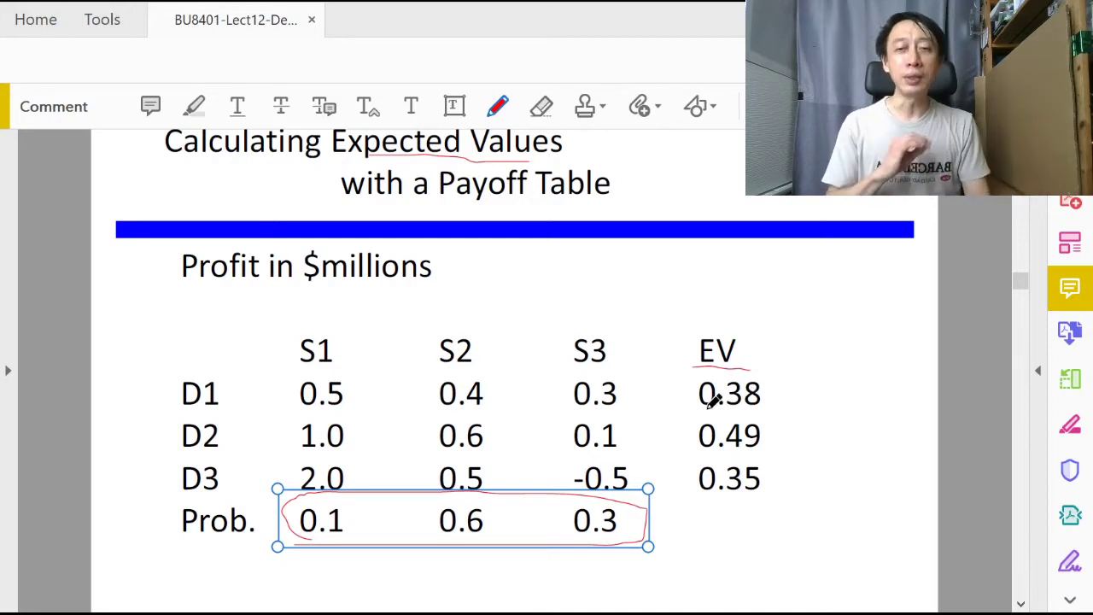
pyautogui.moveTo(699, 411); pyautogui.dragTo(758, 412)
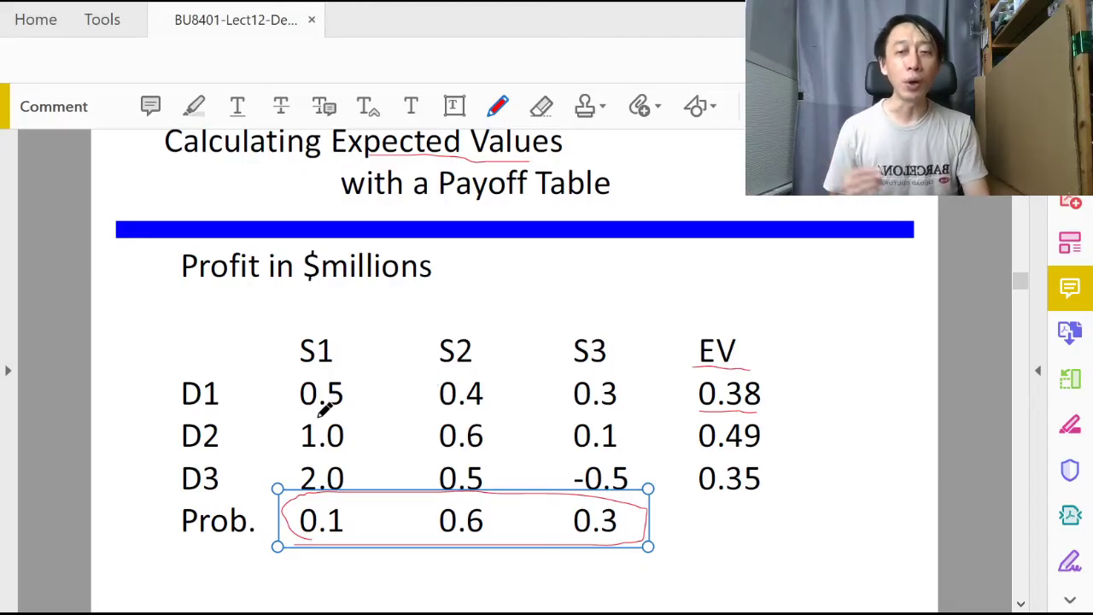
pyautogui.moveTo(300, 411)
pyautogui.mouseDown()
pyautogui.moveTo(594, 417)
pyautogui.moveTo(631, 386)
pyautogui.moveTo(459, 359)
pyautogui.moveTo(293, 363)
pyautogui.moveTo(303, 406)
pyautogui.moveTo(333, 408)
pyautogui.mouseUp()
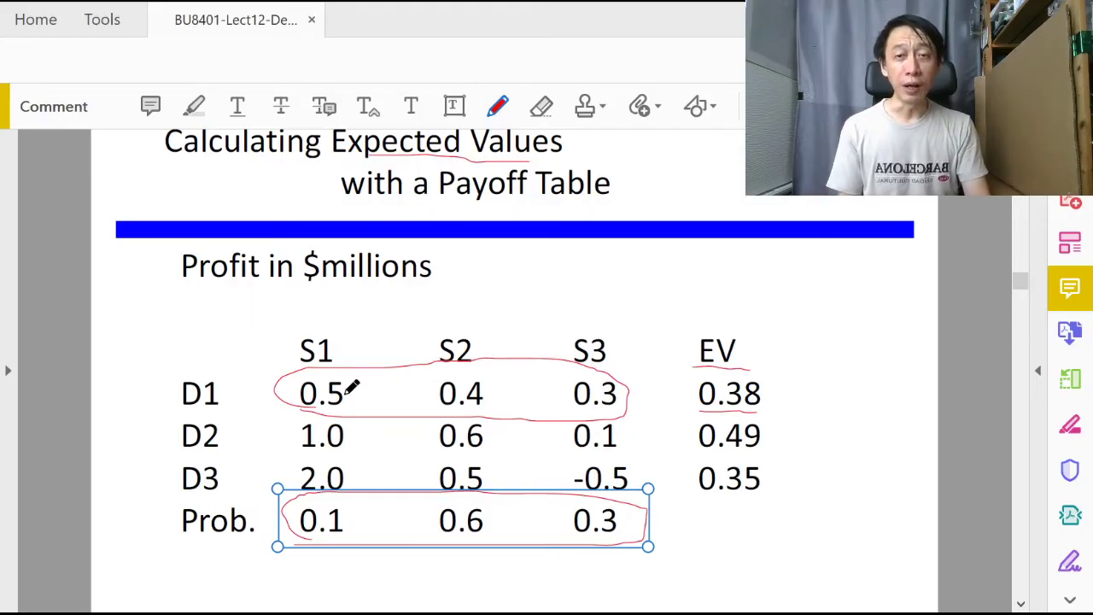
# Add a text box reading '0.5 x 0.1 + 0.4 x 0.6 + 0.3 x 0.3' beside D1's 0.38.
pyautogui.click(453, 106)
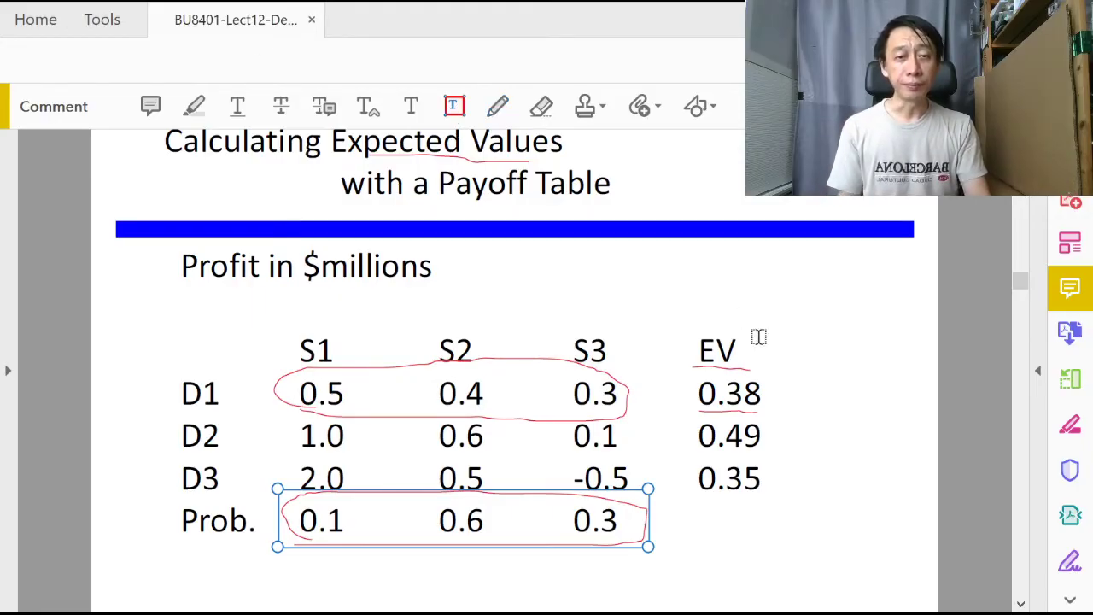
pyautogui.click(782, 365)
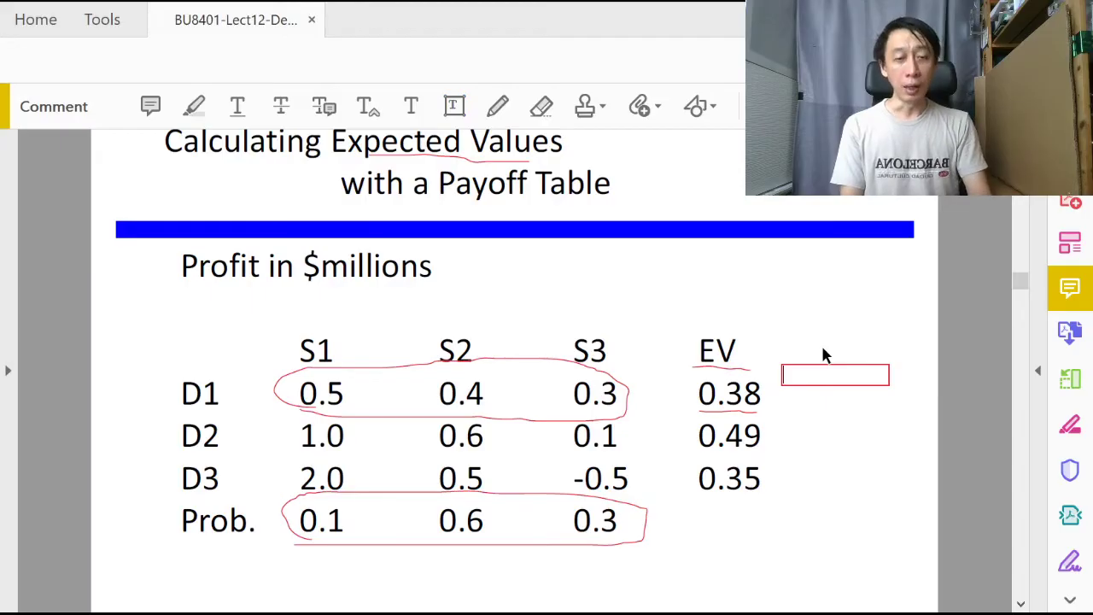
pyautogui.write('0.t')
pyautogui.press('BackSpace')
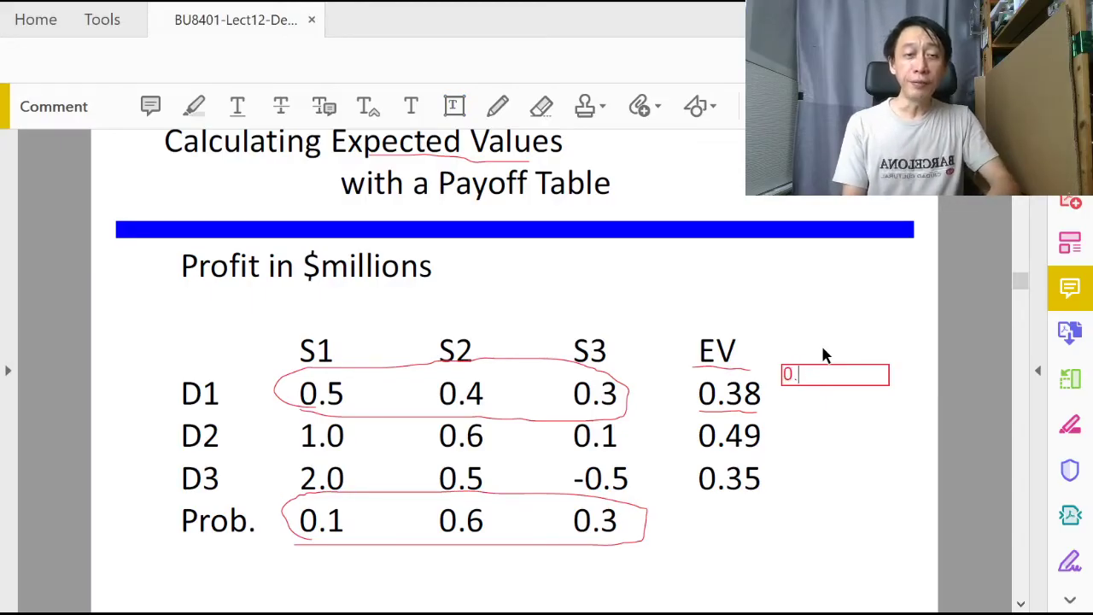
pyautogui.write('5 x 0.1')
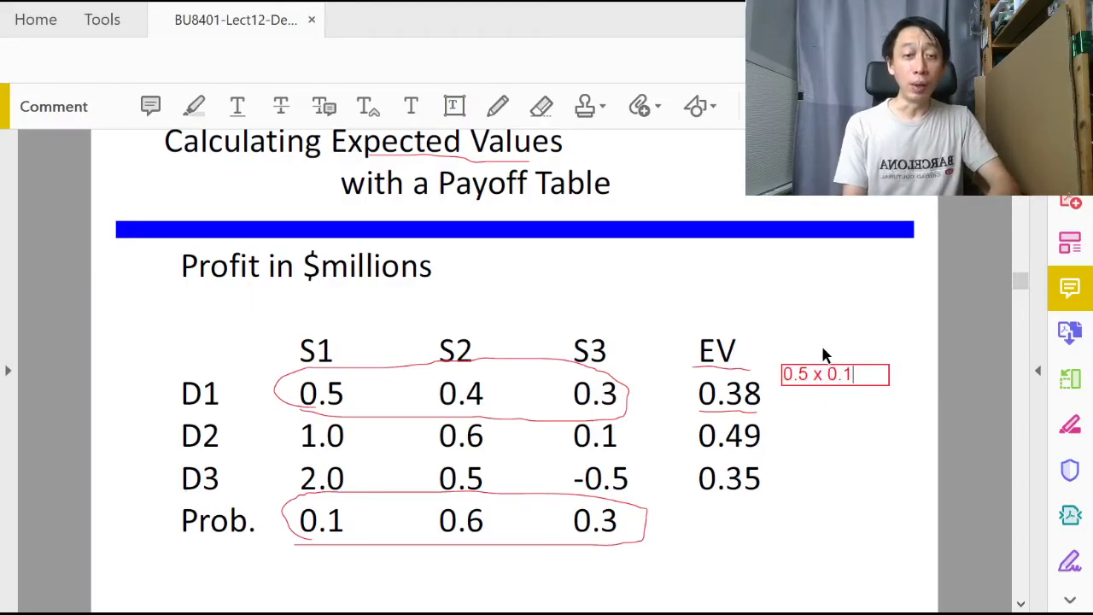
pyautogui.write(' + 0.')
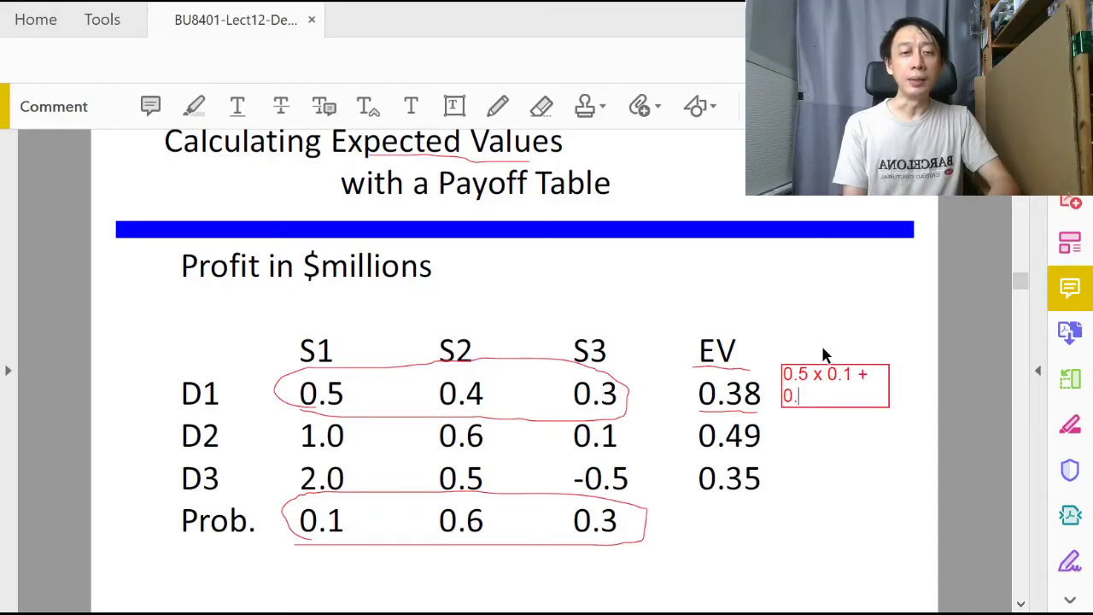
pyautogui.write('4 x 0.')
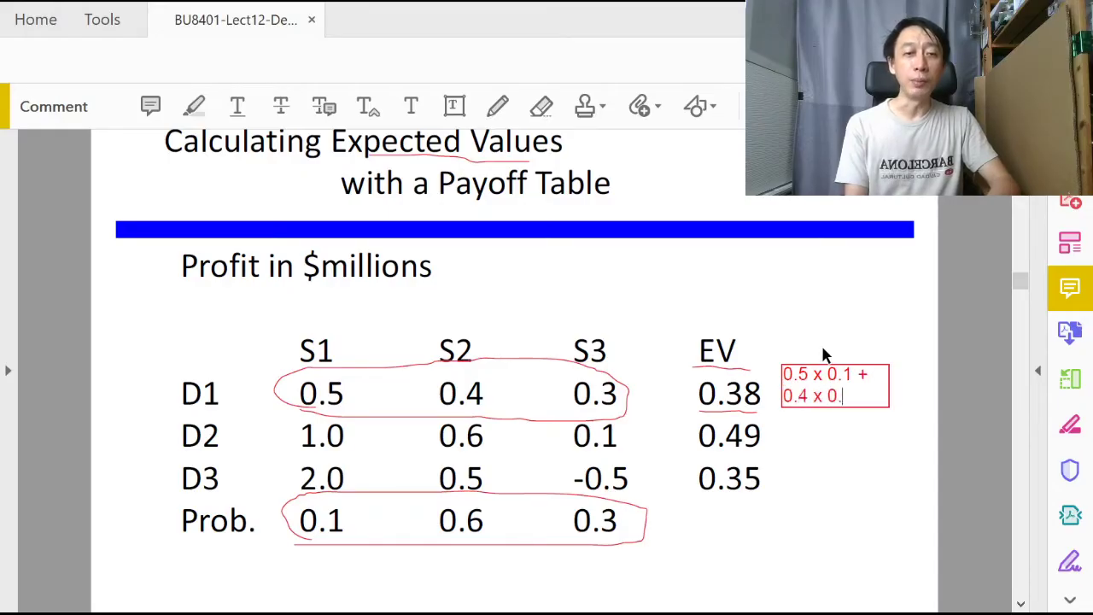
pyautogui.write('6 + 0.3 ')
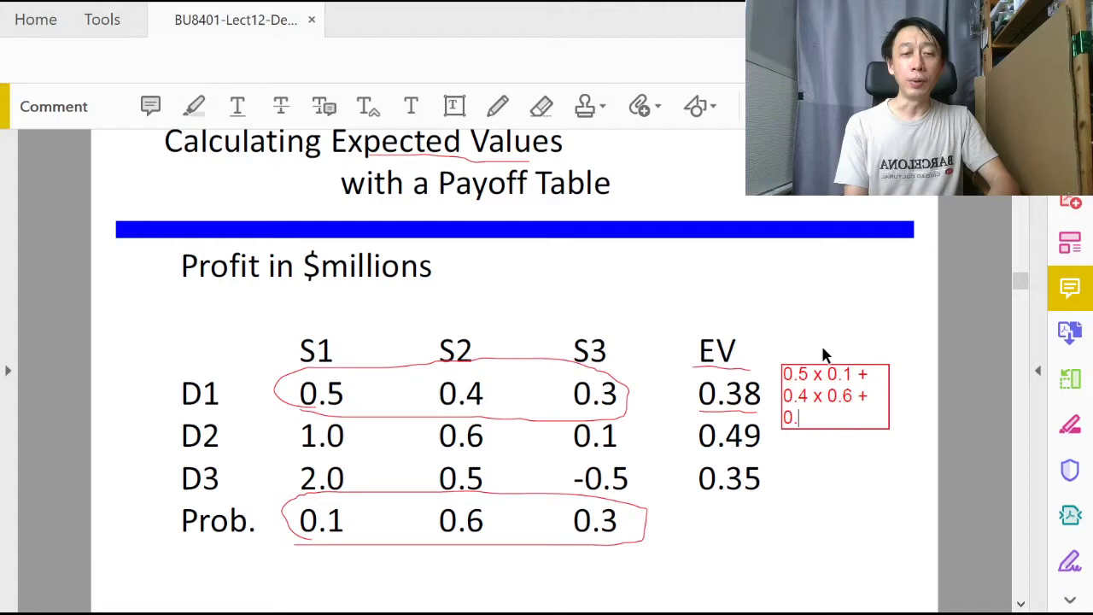
pyautogui.write('x 0.3')
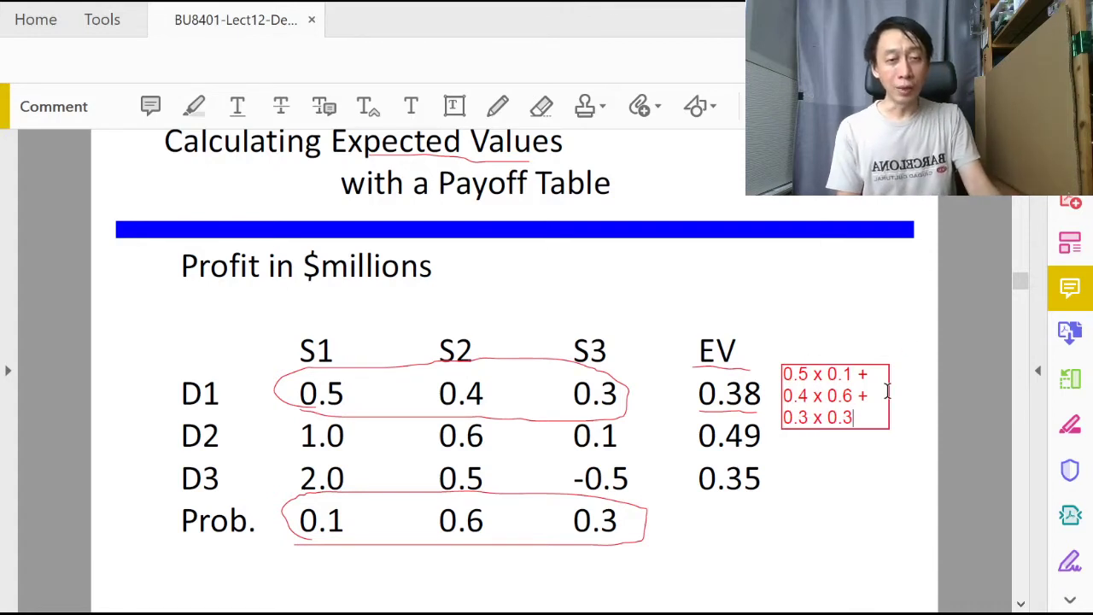
pyautogui.moveTo(891, 399); pyautogui.dragTo(894, 378)
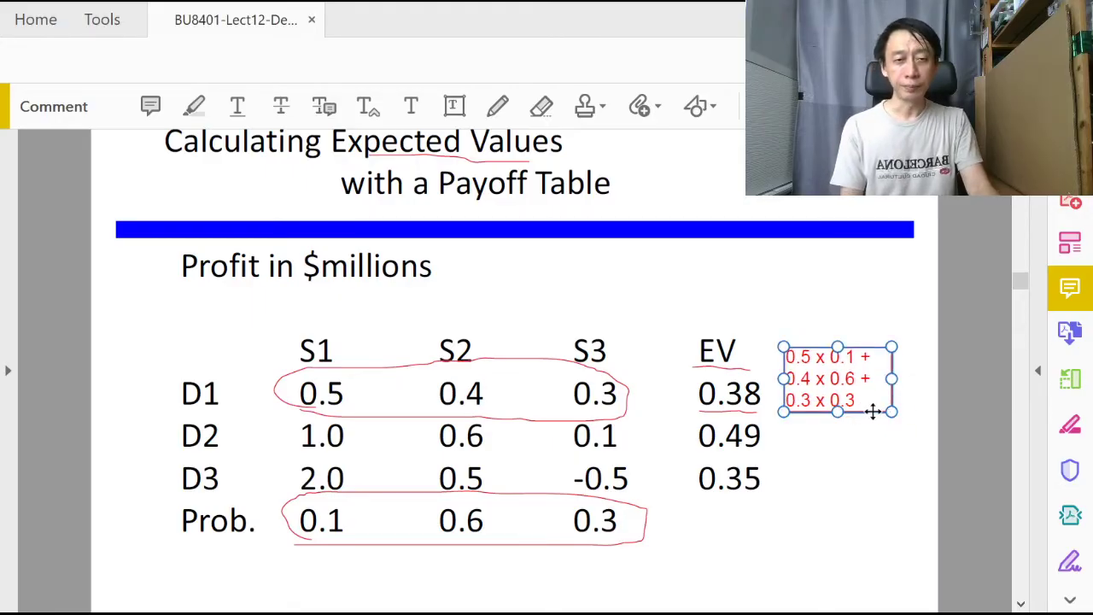
# Nudge the D1 note higher and paste a duplicate of it beside D2's EV 0.49.
pyautogui.moveTo(872, 412); pyautogui.dragTo(873, 405)
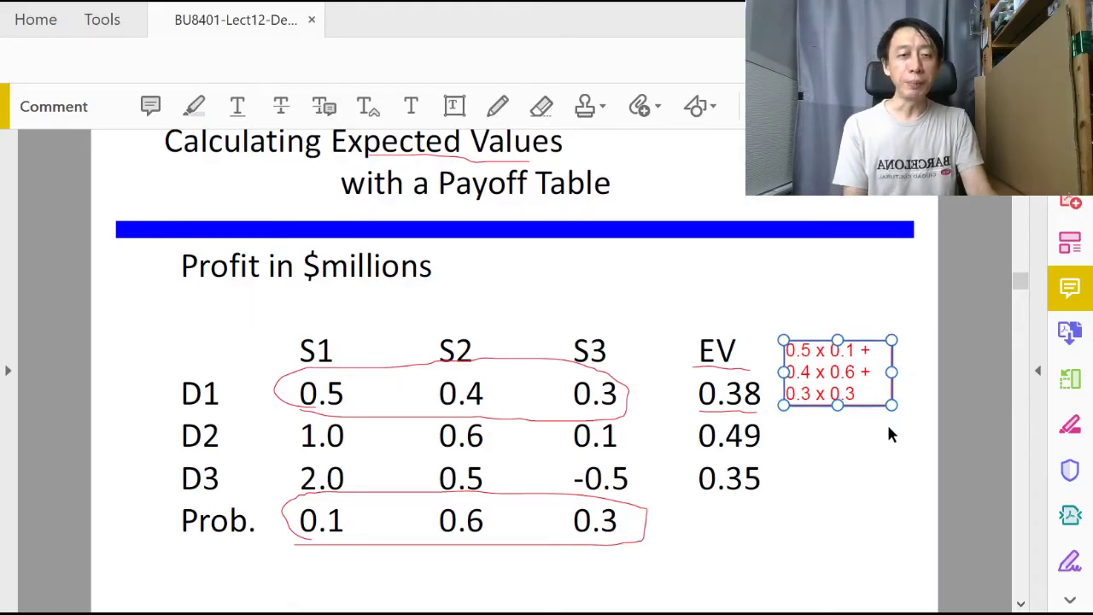
pyautogui.click(892, 422)
pyautogui.hotkey('ctrl', 'v')
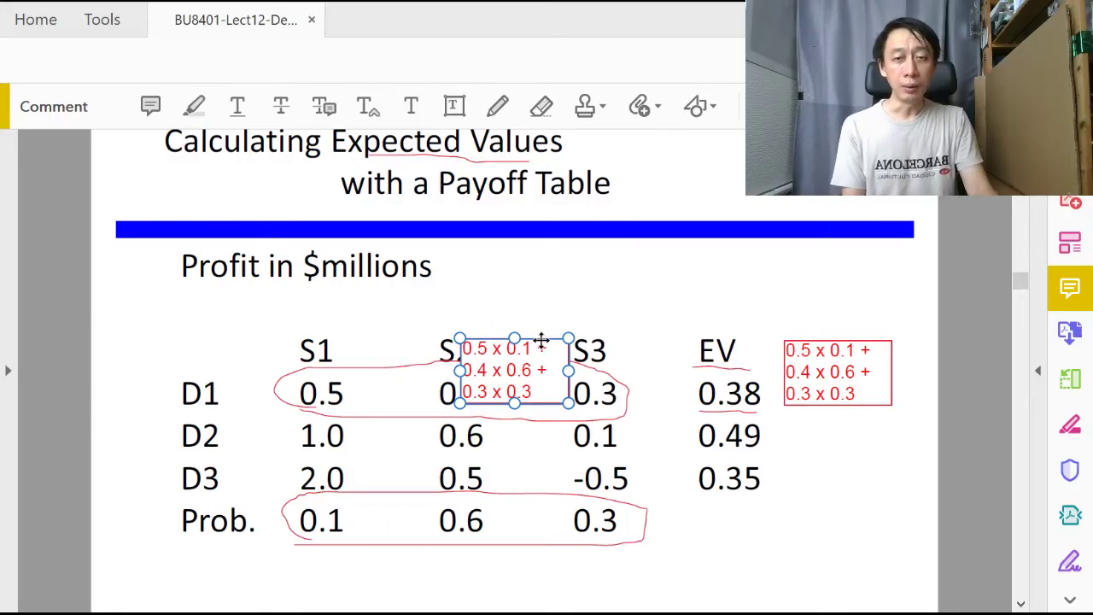
pyautogui.moveTo(540, 344); pyautogui.dragTo(865, 415)
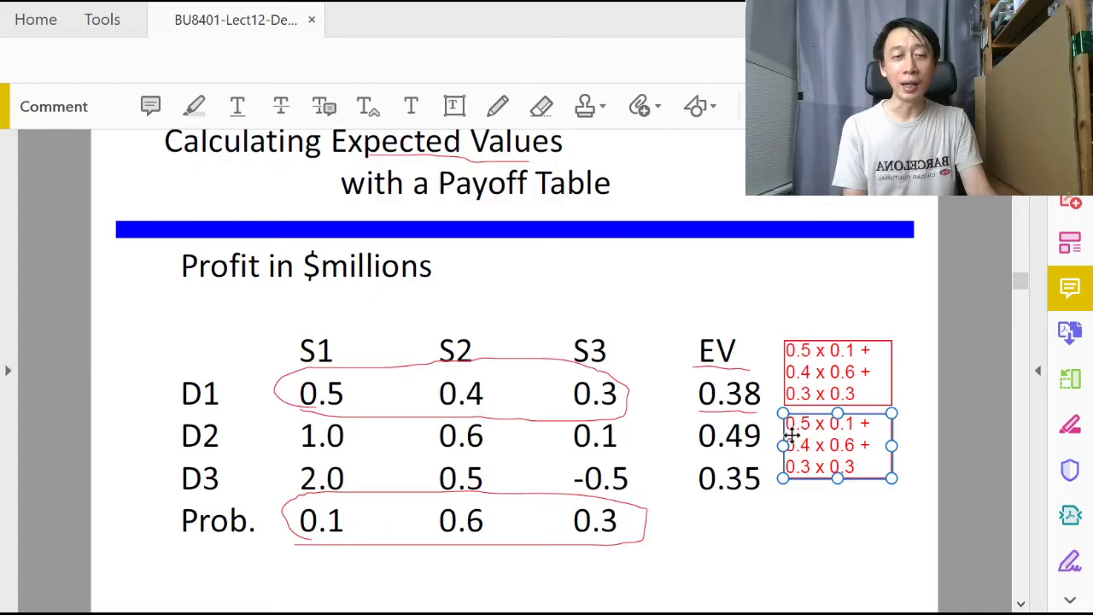
# Edit the duplicate's payoffs to 1.0, 0.6 and 0.1.
pyautogui.click(807, 427)
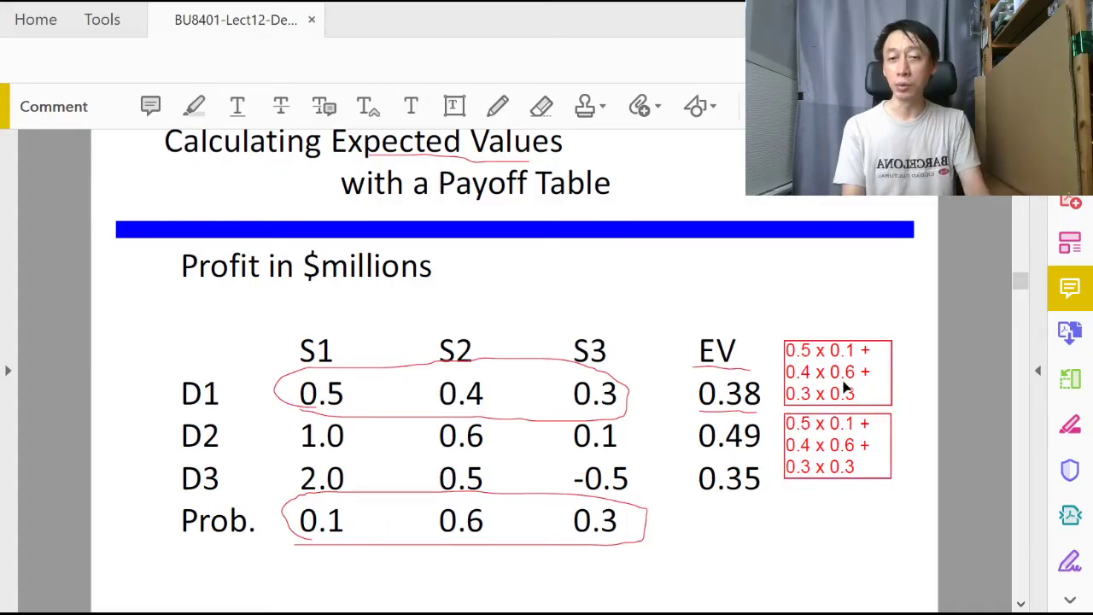
pyautogui.press('BackSpace')
pyautogui.press('BackSpace')
pyautogui.press('BackSpace')
pyautogui.write('1.0')
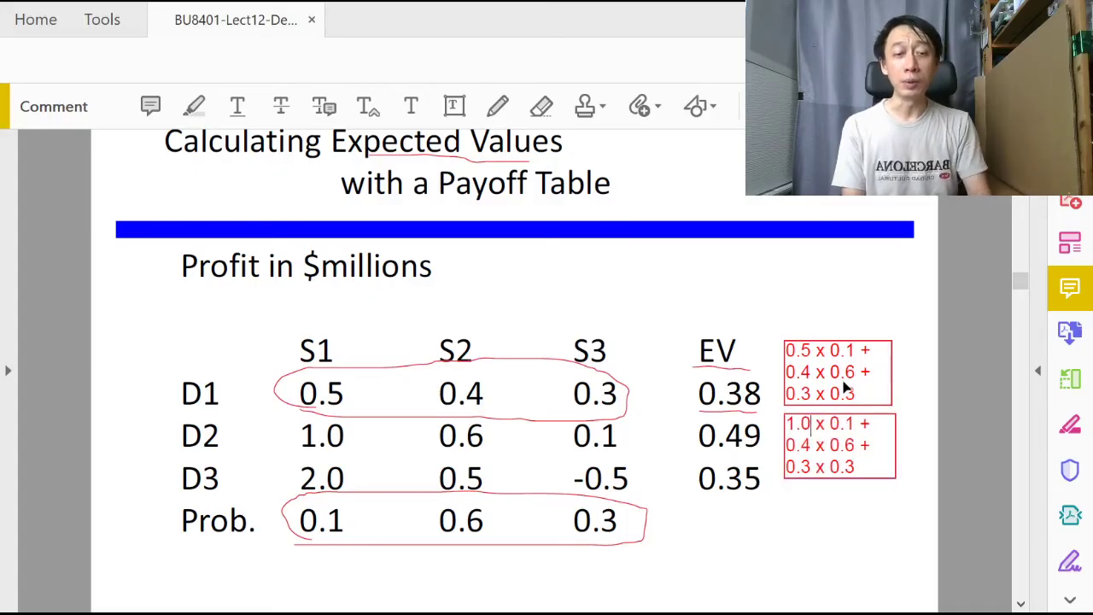
pyautogui.press('Down')
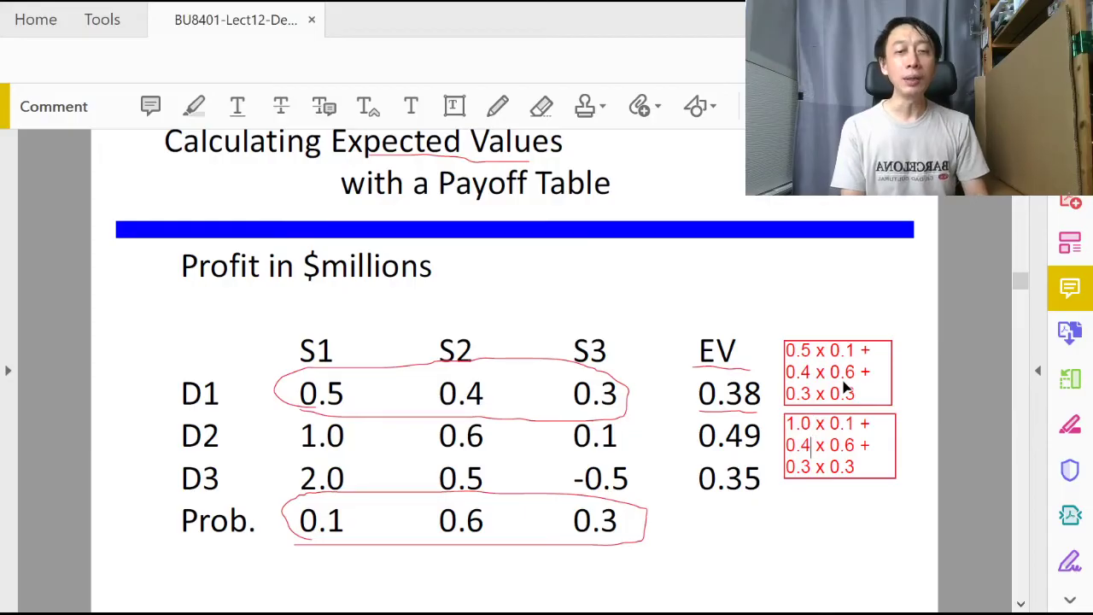
pyautogui.hotkey('shift', 'Left')
pyautogui.write('6')
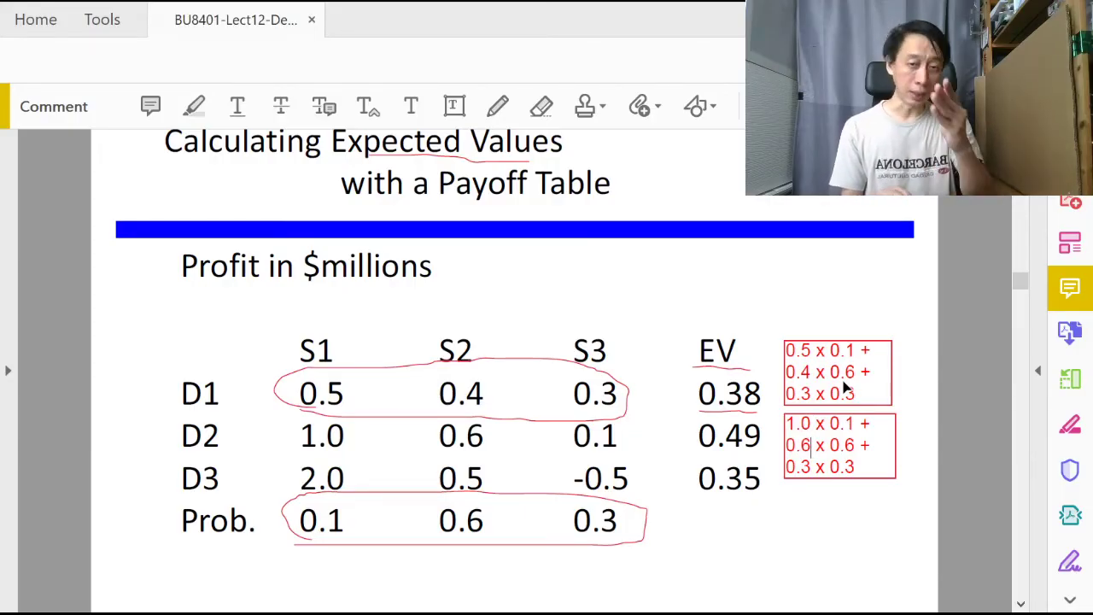
pyautogui.hotkey('shift', 'Left')
pyautogui.write('1')
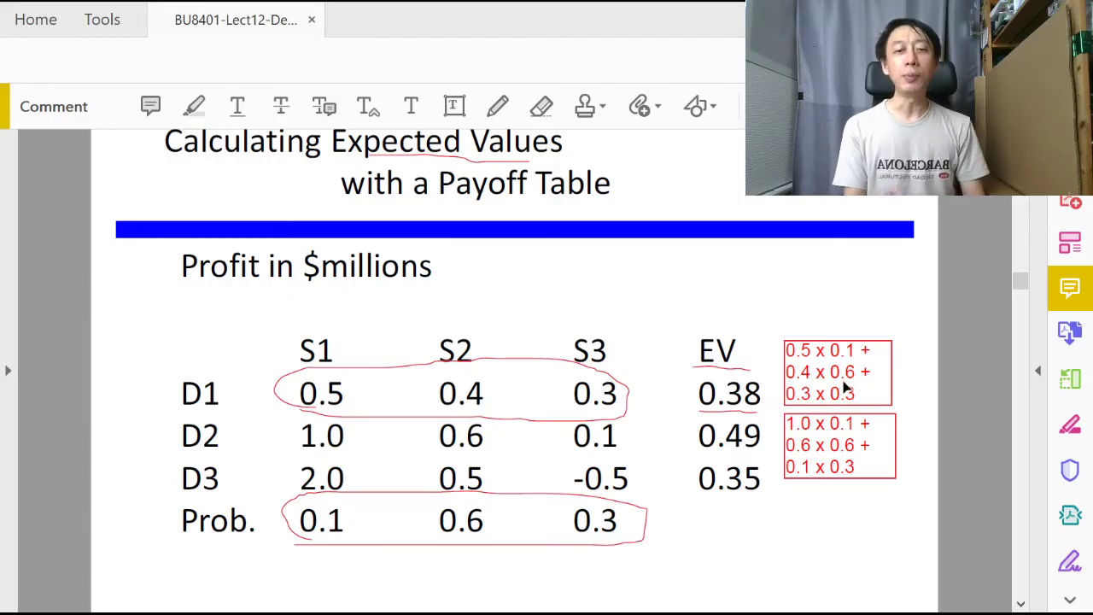
pyautogui.press('Right')
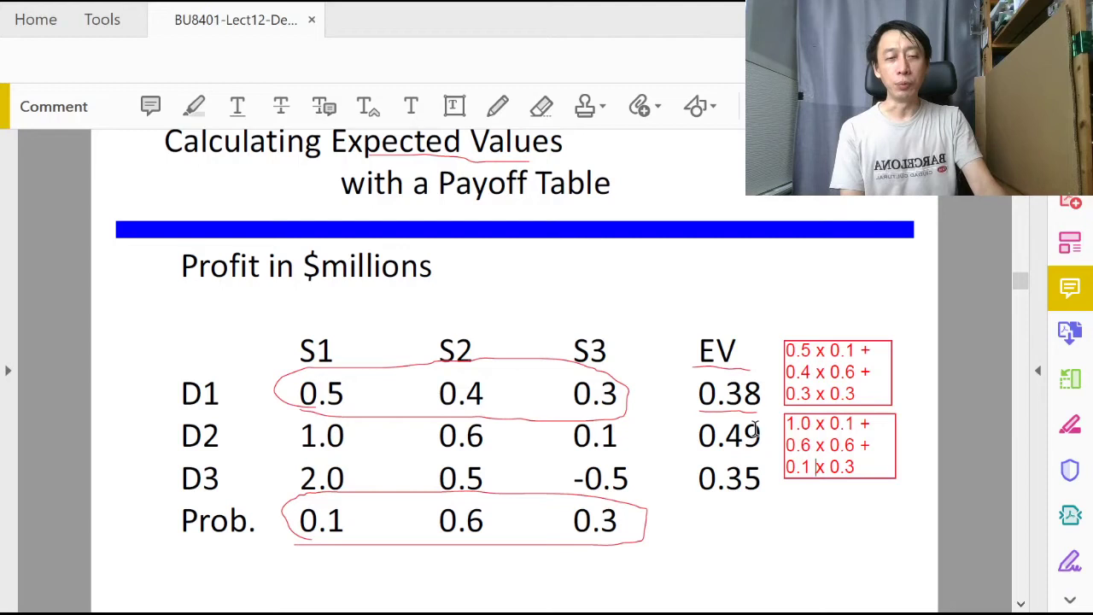
pyautogui.click(836, 476)
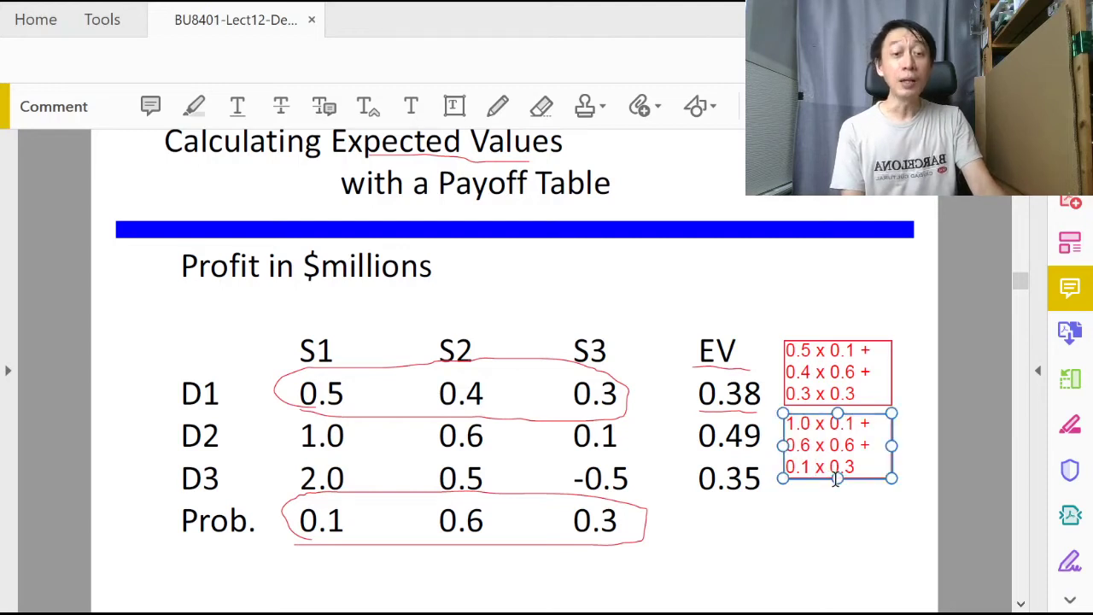
# Paste a copy of the D2 calculation box and move it beside D3's EV 0.35.
pyautogui.click(902, 504)
pyautogui.hotkey('ctrl', 'v')
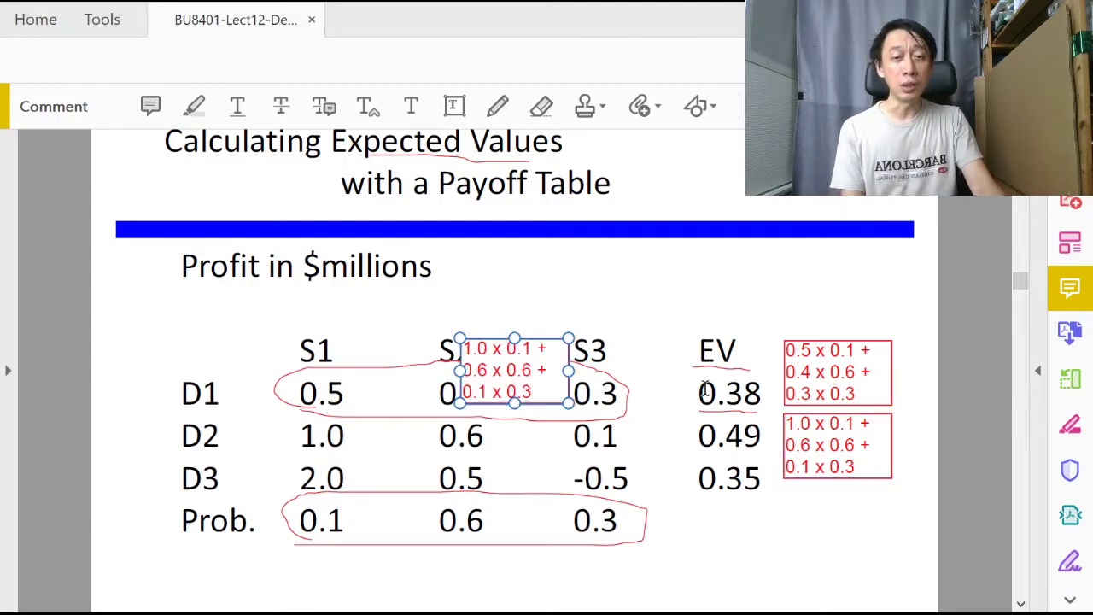
pyautogui.moveTo(577, 358); pyautogui.dragTo(892, 499)
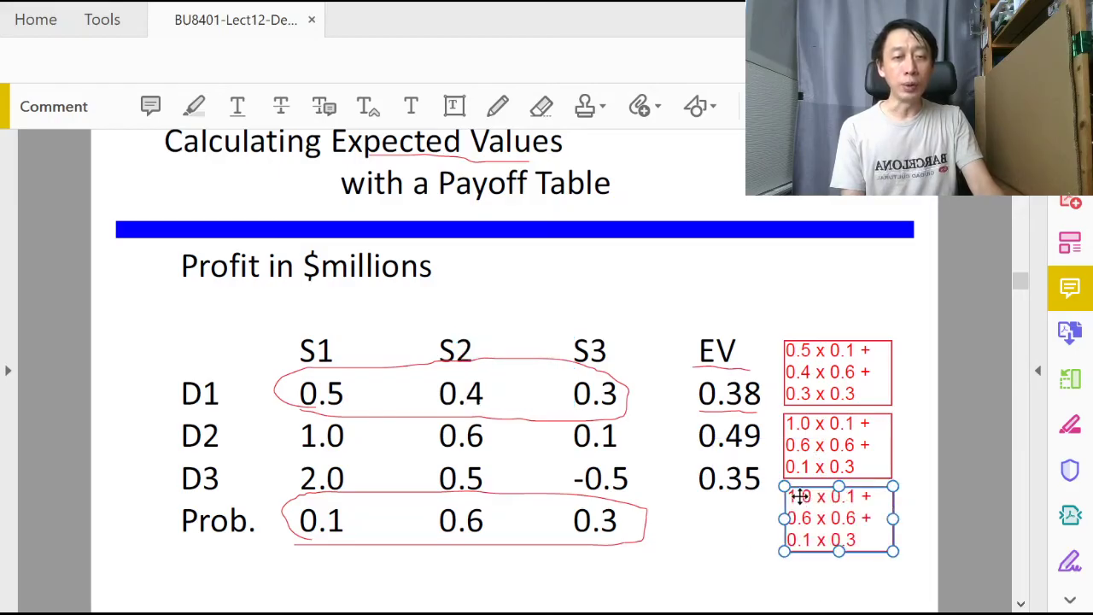
# Change the copy's first two payoffs to 2.0 and 0.5.
pyautogui.press('Escape')
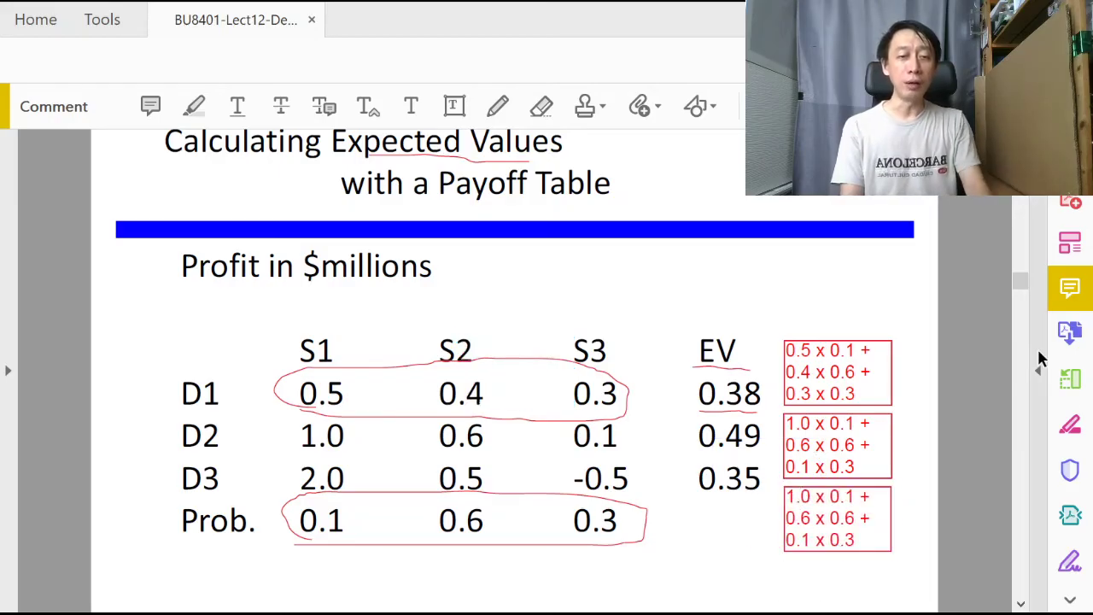
pyautogui.press('BackSpace')
pyautogui.write('2')
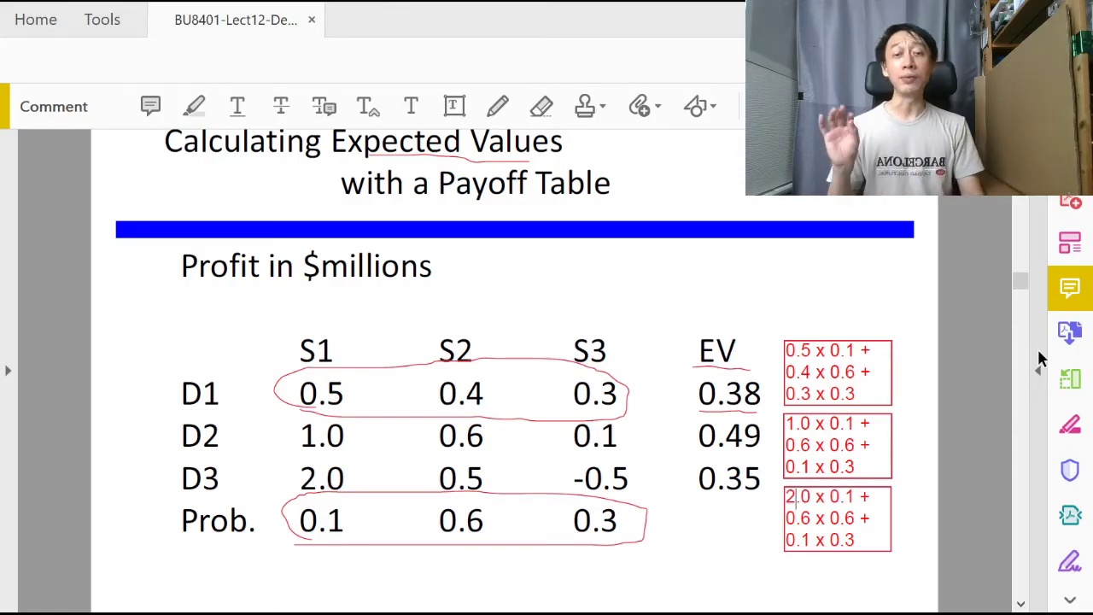
pyautogui.press('Right')
pyautogui.press('Right')
pyautogui.press('Right')
pyautogui.press('Right')
pyautogui.press('Right')
pyautogui.press('Down')
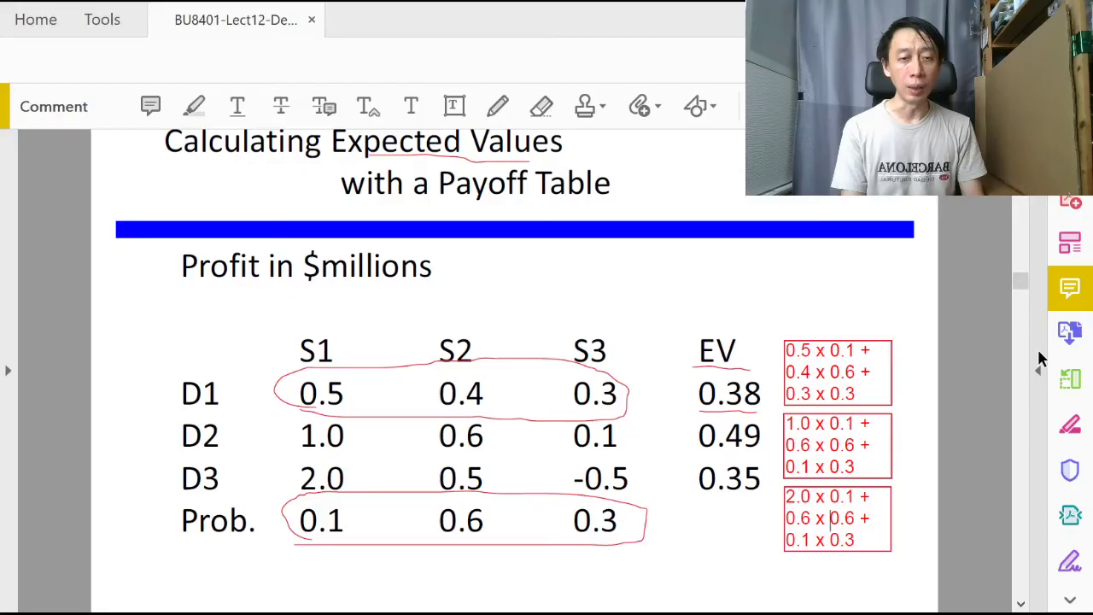
pyautogui.press('Left')
pyautogui.press('Left')
pyautogui.press('BackSpace')
pyautogui.write('5')
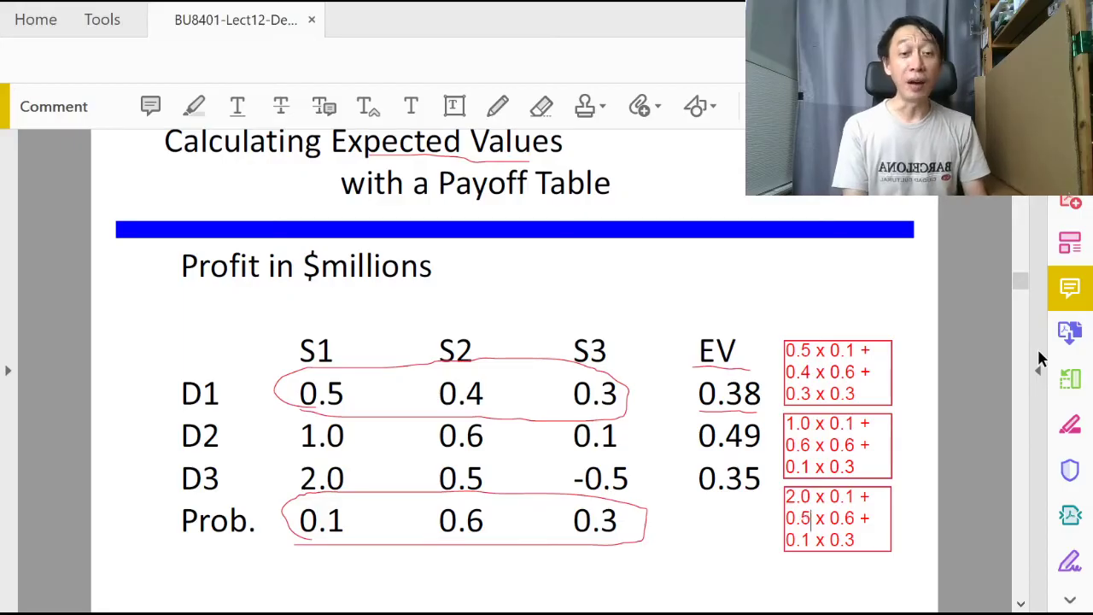
# Replace the third payoff with (-0.5) so the line reads (-0.5) x 0.3.
pyautogui.press('Right')
pyautogui.press('Right')
pyautogui.press('Down')
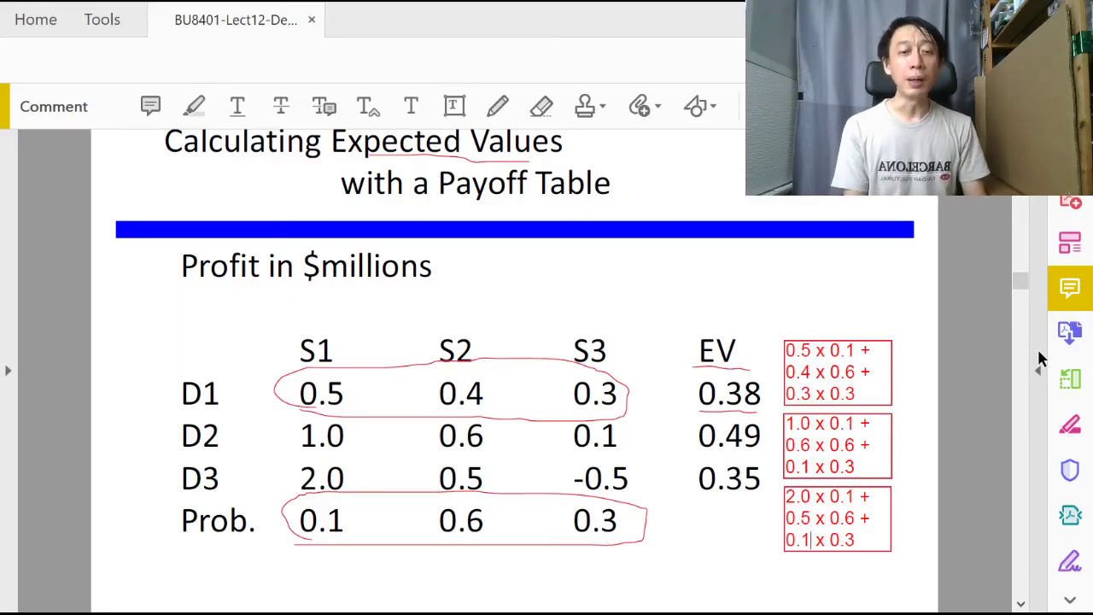
pyautogui.write('(-0.5')
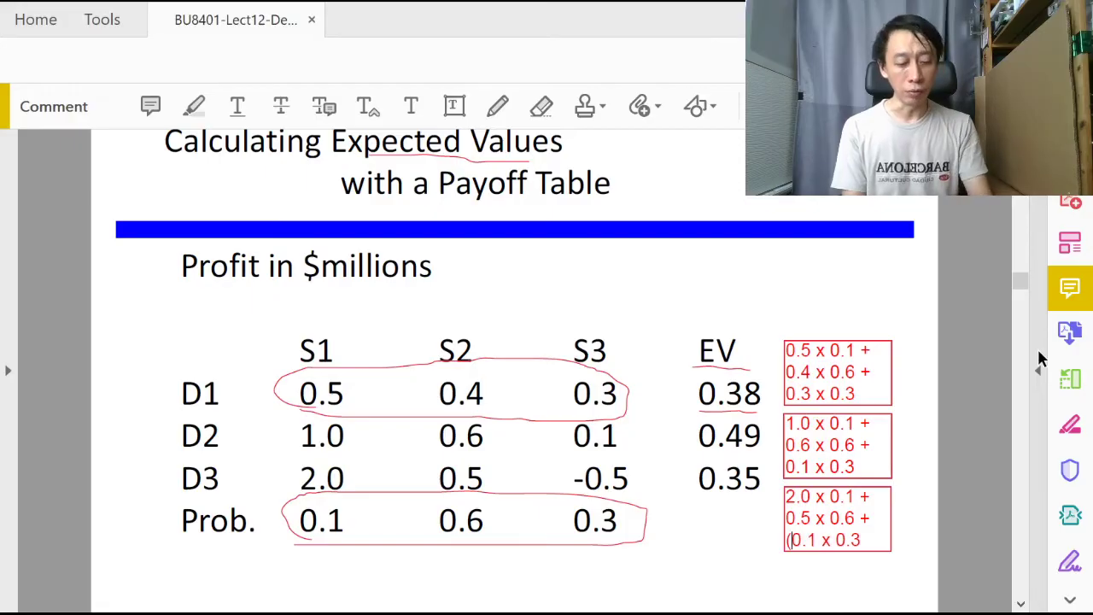
pyautogui.press('Delete')
pyautogui.press('Delete')
pyautogui.press('Delete')
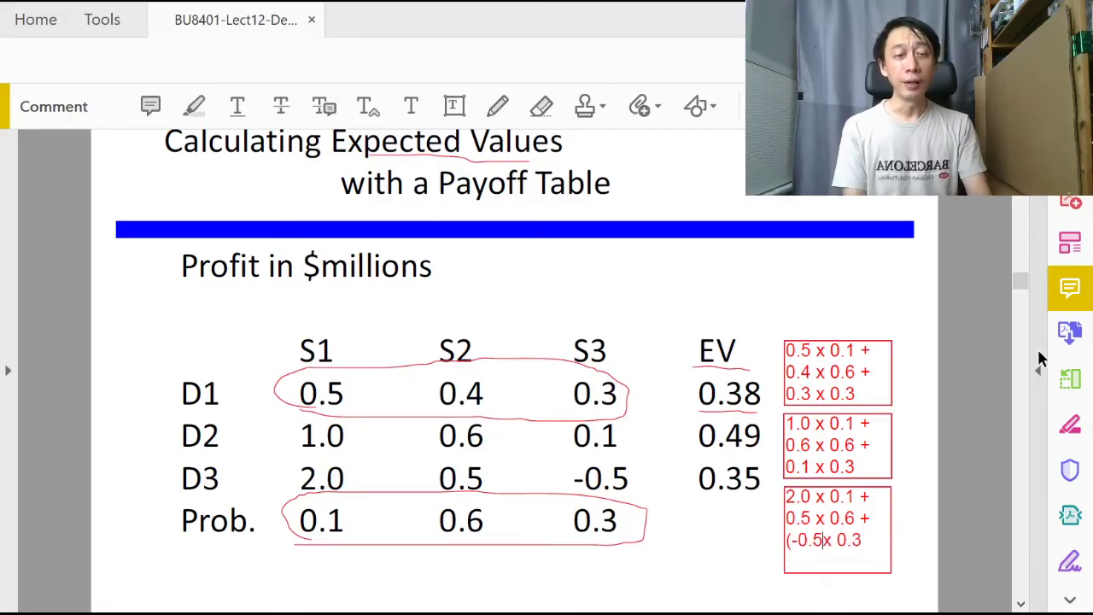
pyautogui.write(')')
pyautogui.press('Right')
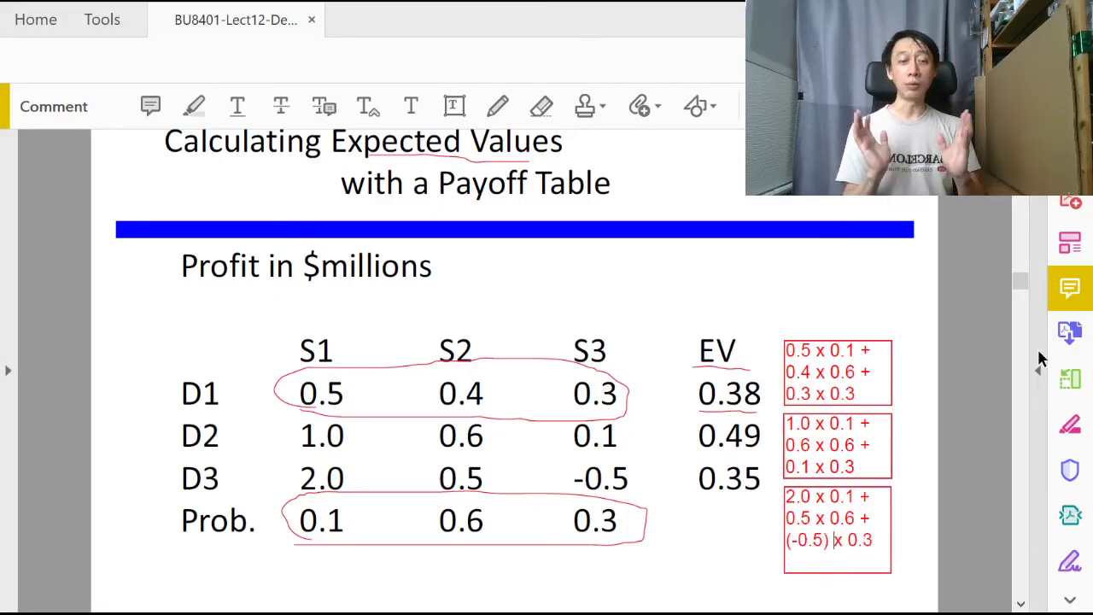
pyautogui.click(936, 504)
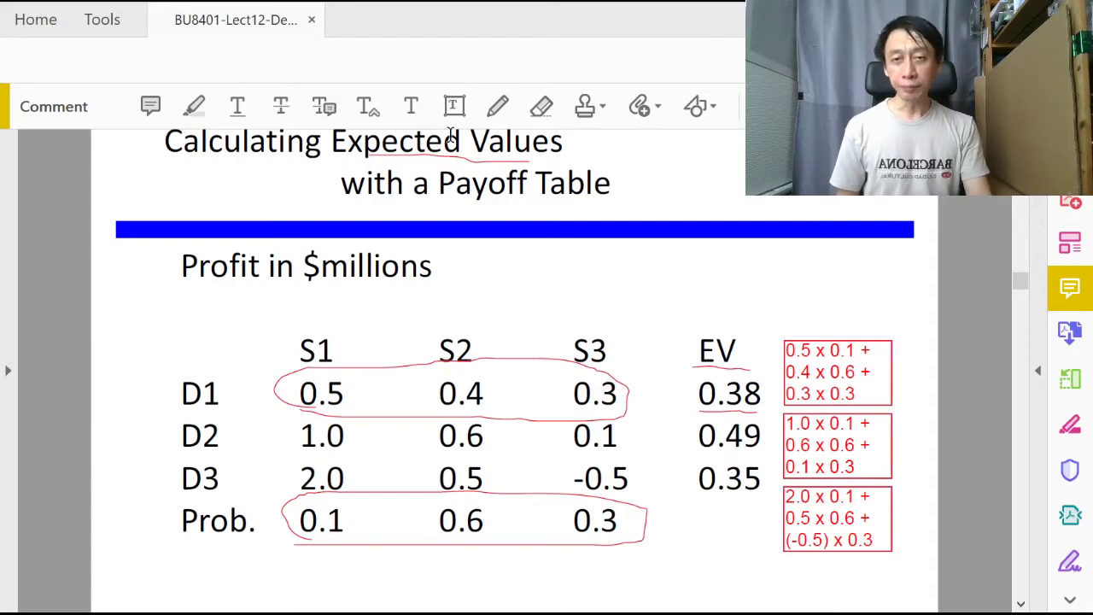
# Drag out an empty red text box under the EV column, below 0.35.
pyautogui.click(453, 106)
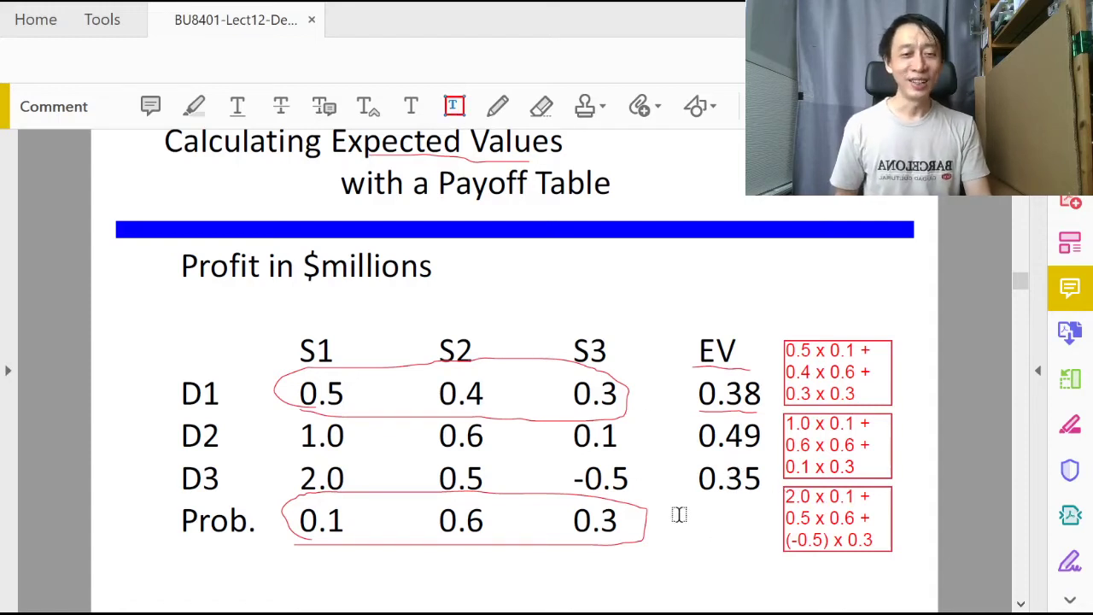
pyautogui.moveTo(679, 515); pyautogui.dragTo(769, 570)
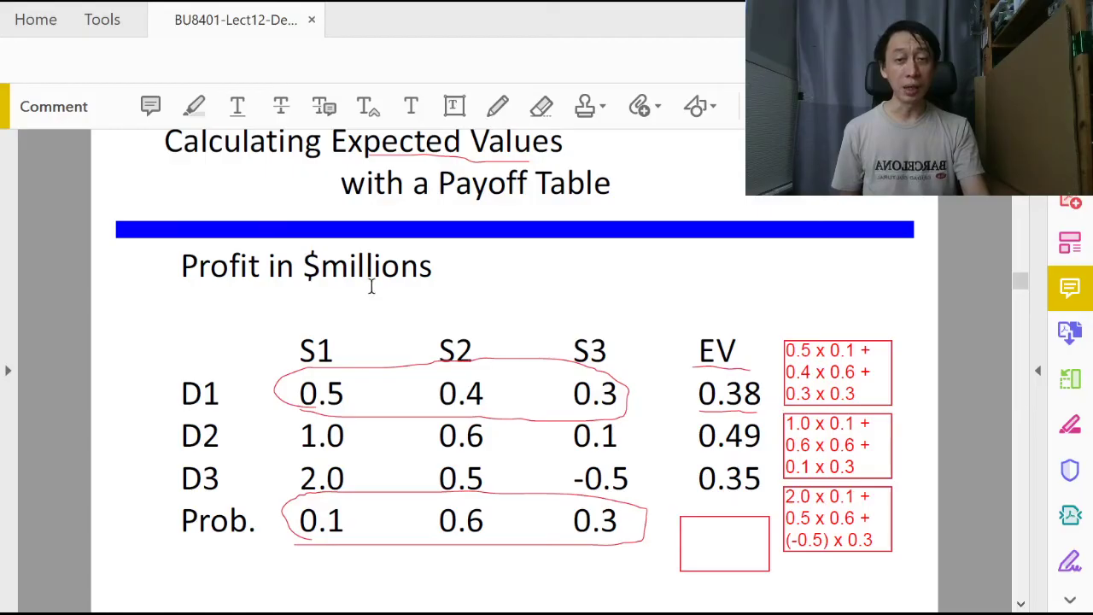
# Mark the $millions unit and write 'EV has same unit as payoff' in a box beside the heading.
pyautogui.moveTo(311, 266); pyautogui.dragTo(418, 272)
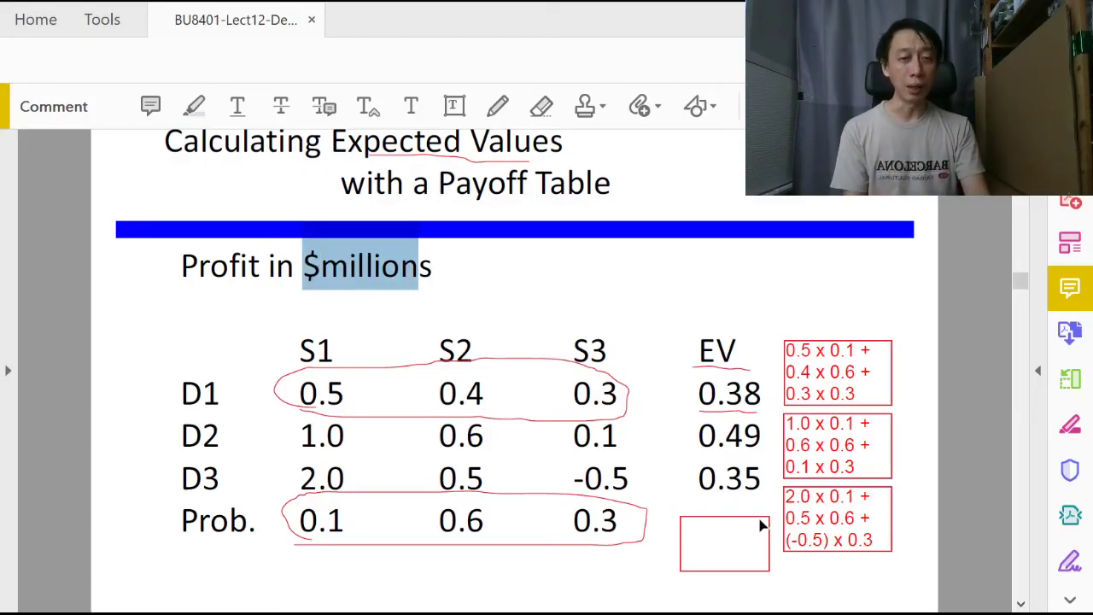
pyautogui.moveTo(763, 525); pyautogui.dragTo(677, 260)
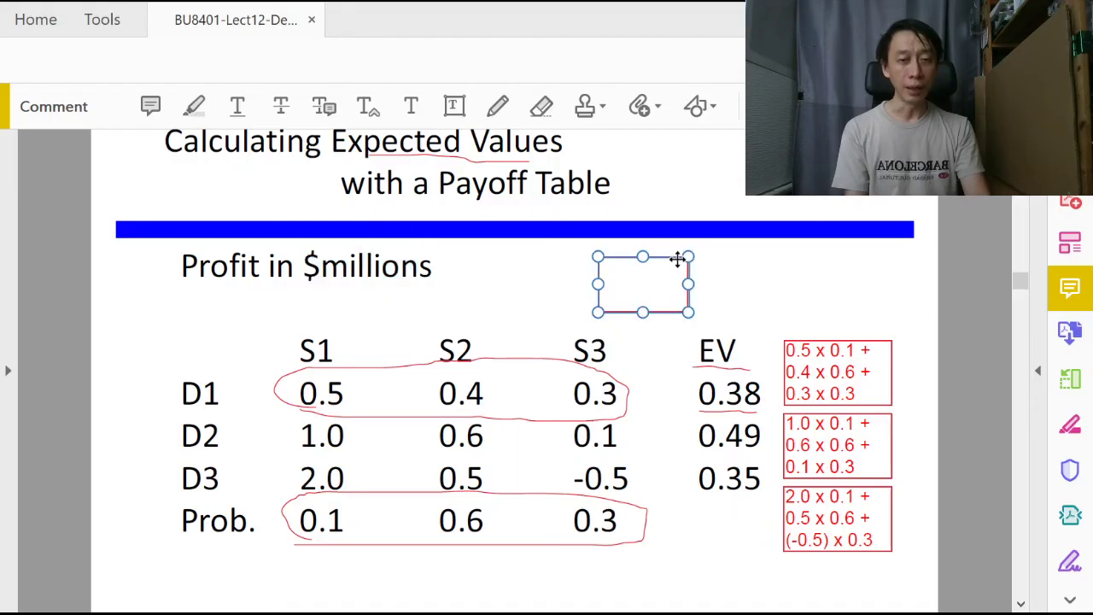
pyautogui.click(671, 268)
pyautogui.write('EV gai')
pyautogui.press('BackSpace')
pyautogui.press('BackSpace')
pyautogui.press('BackSpace')
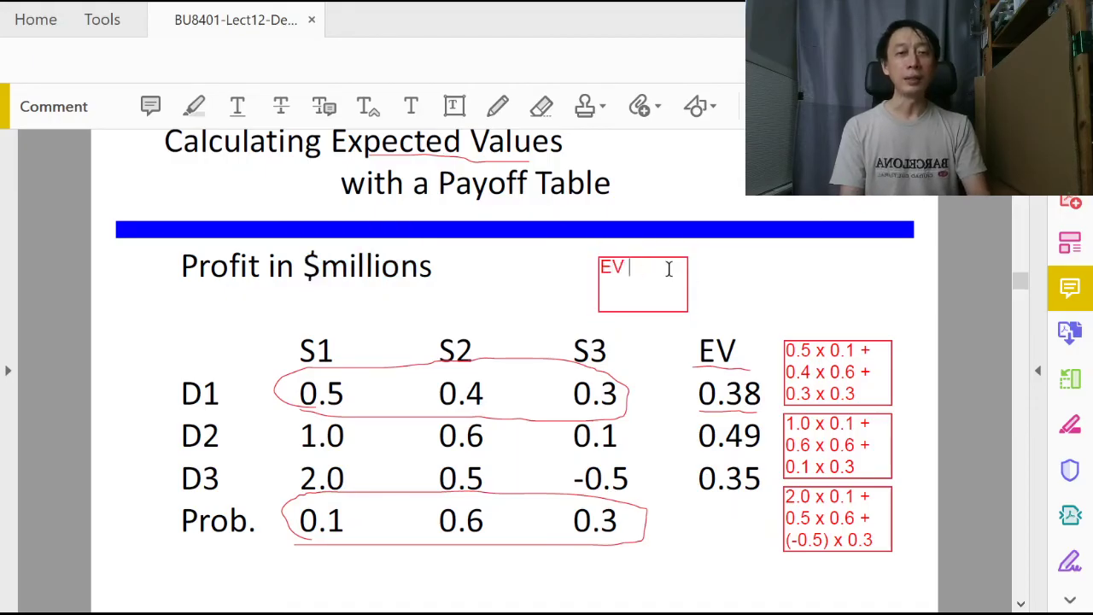
pyautogui.write('has same unit')
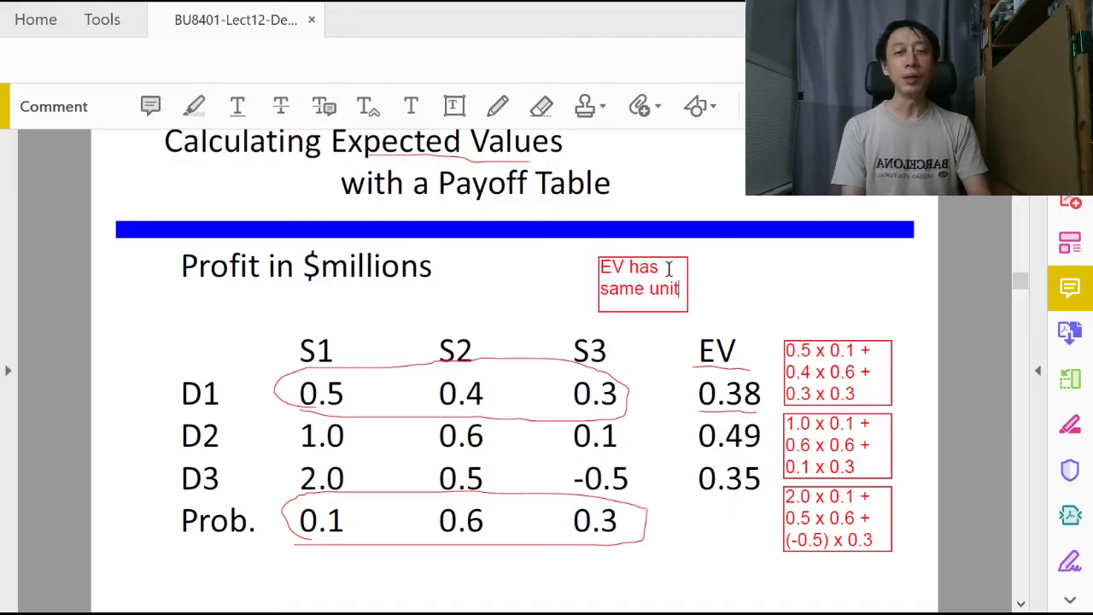
pyautogui.write(' as payoff')
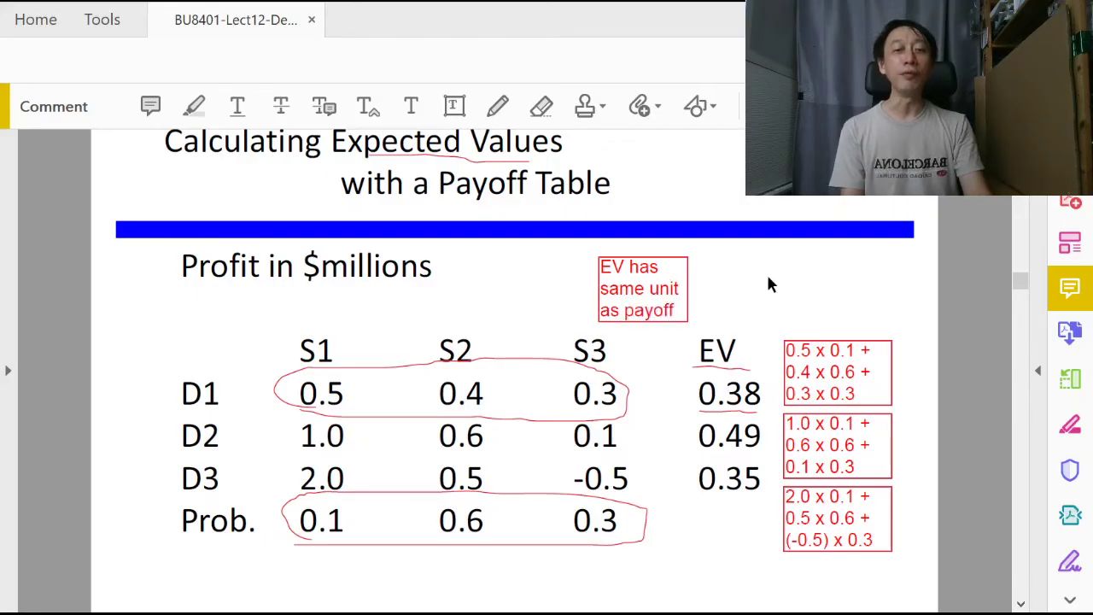
# Resize the note box wider and one line high so the text fits.
pyautogui.click(675, 287)
pyautogui.moveTo(692, 288); pyautogui.dragTo(871, 283)
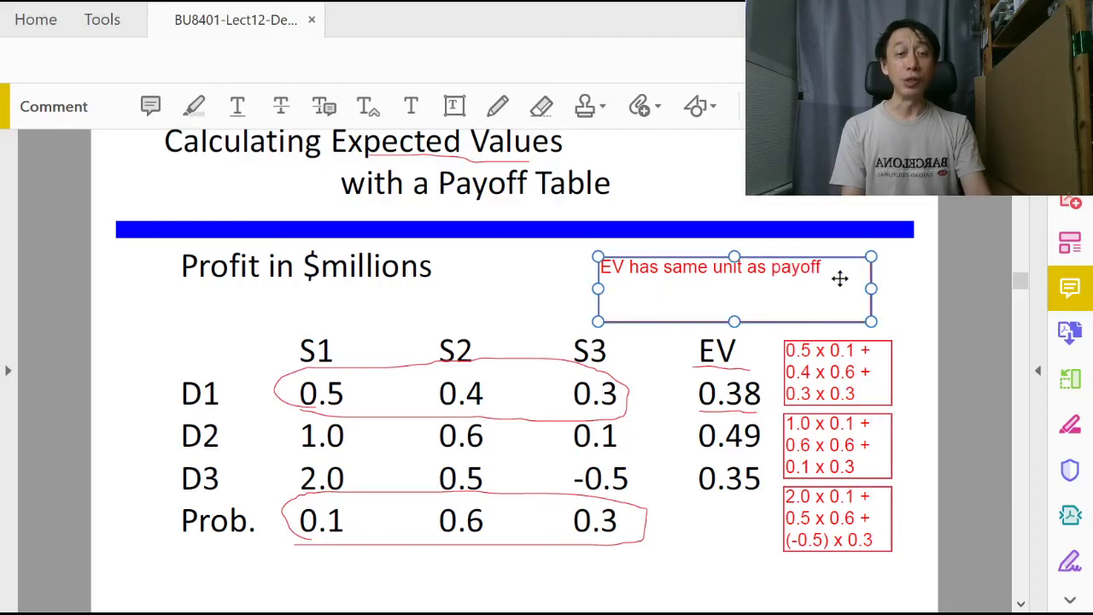
pyautogui.moveTo(734, 321); pyautogui.dragTo(733, 281)
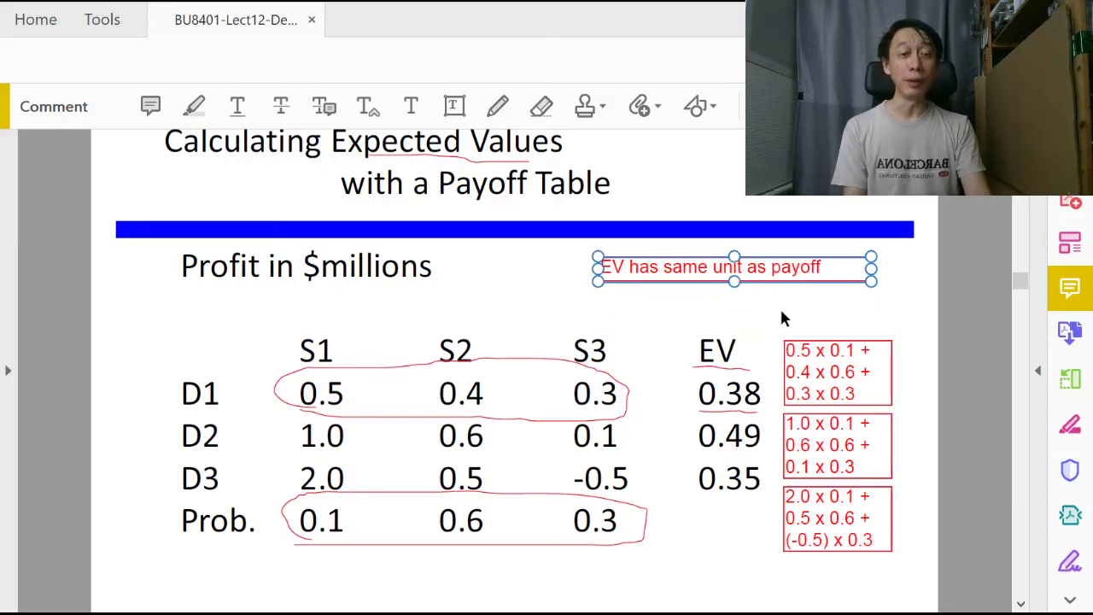
# Copy the note and place the duplicate below the EV column.
pyautogui.hotkey('ctrl', 'c')
pyautogui.hotkey('ctrl', 'v')
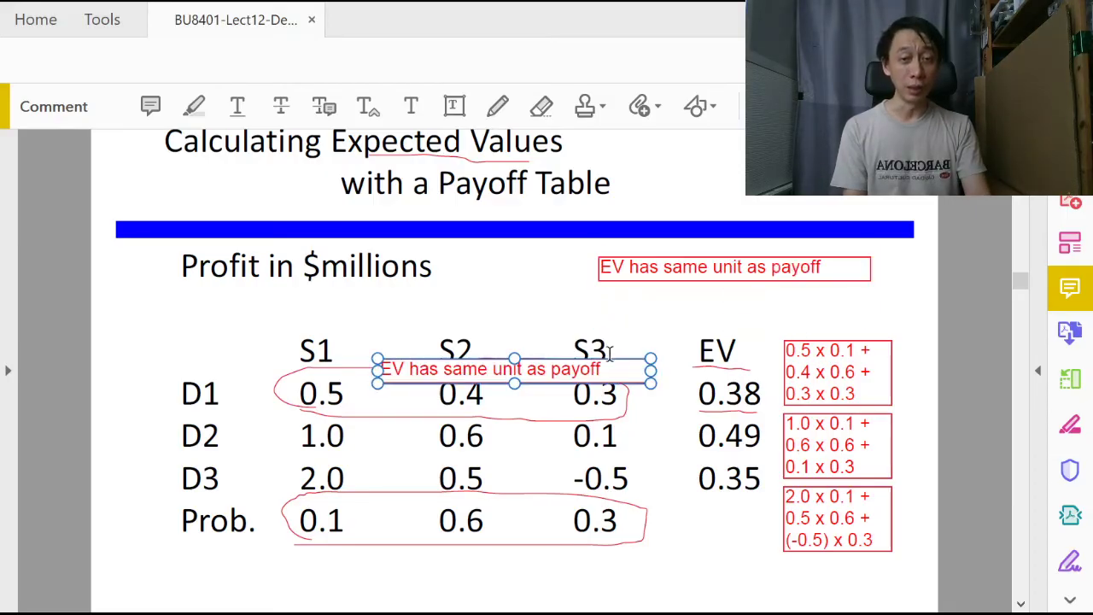
pyautogui.moveTo(613, 359); pyautogui.dragTo(771, 600)
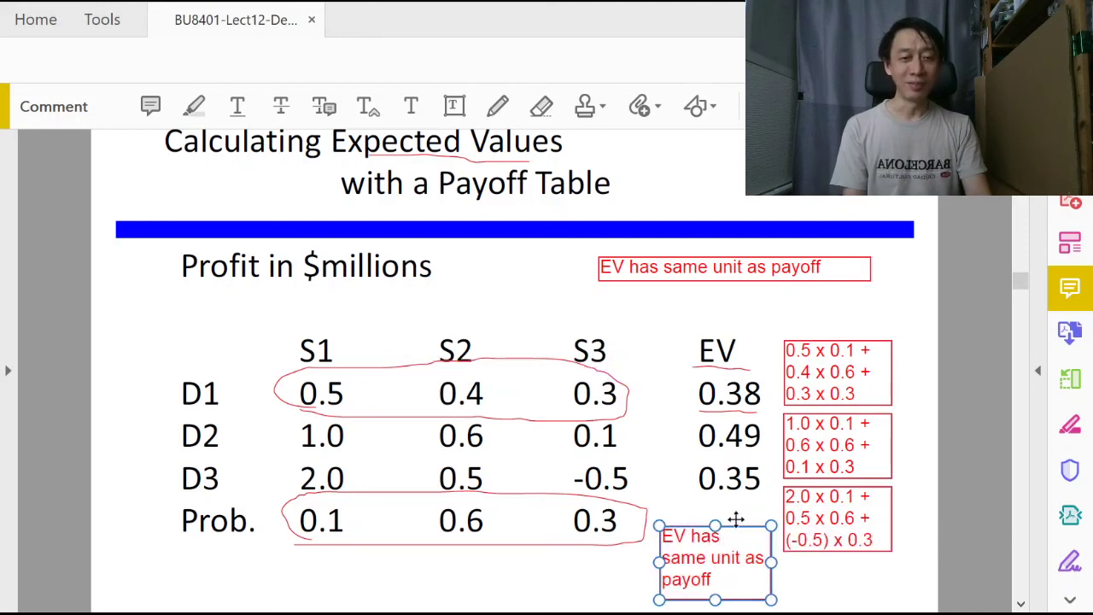
pyautogui.moveTo(747, 527); pyautogui.dragTo(760, 524)
pyautogui.click(740, 557)
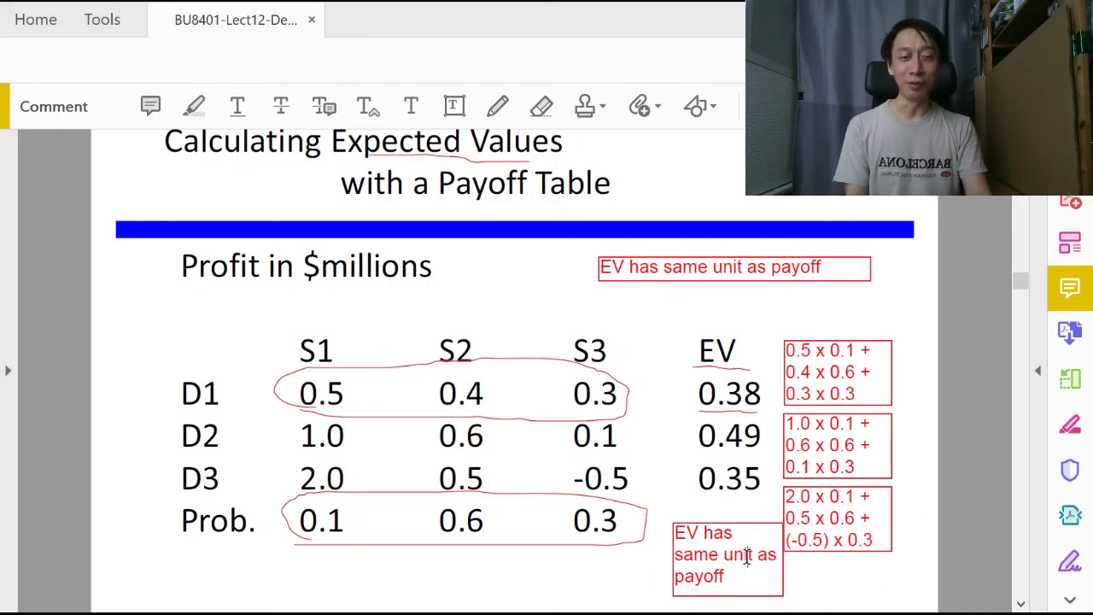
# Replace the lower note's text with 'Max EV = 0.49 ==> D2' and narrow its box slightly.
pyautogui.hotkey('ctrl', 'a')
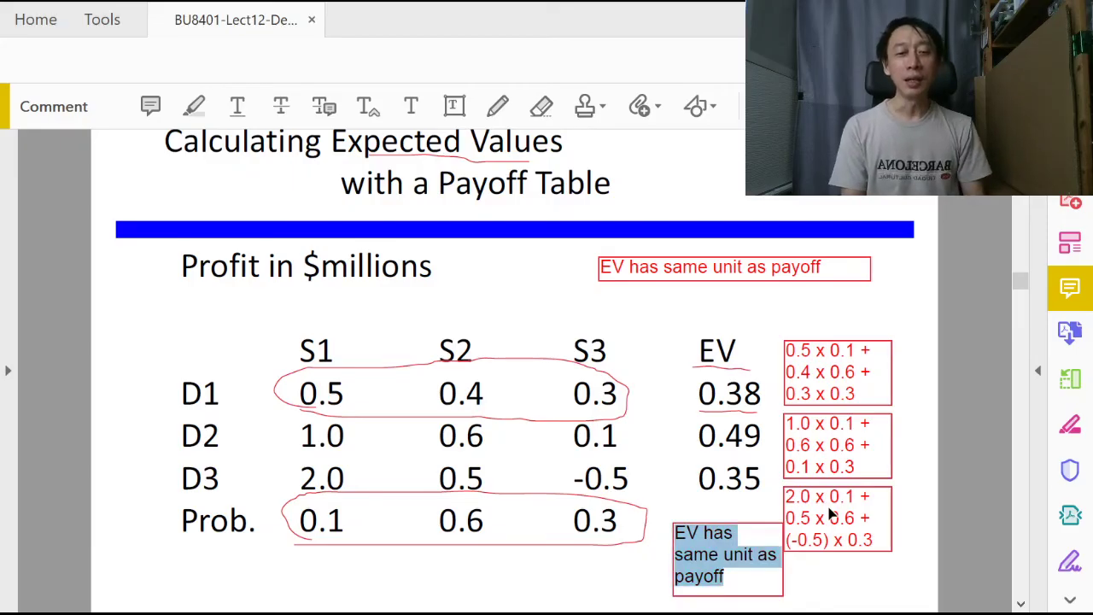
pyautogui.write('Max E')
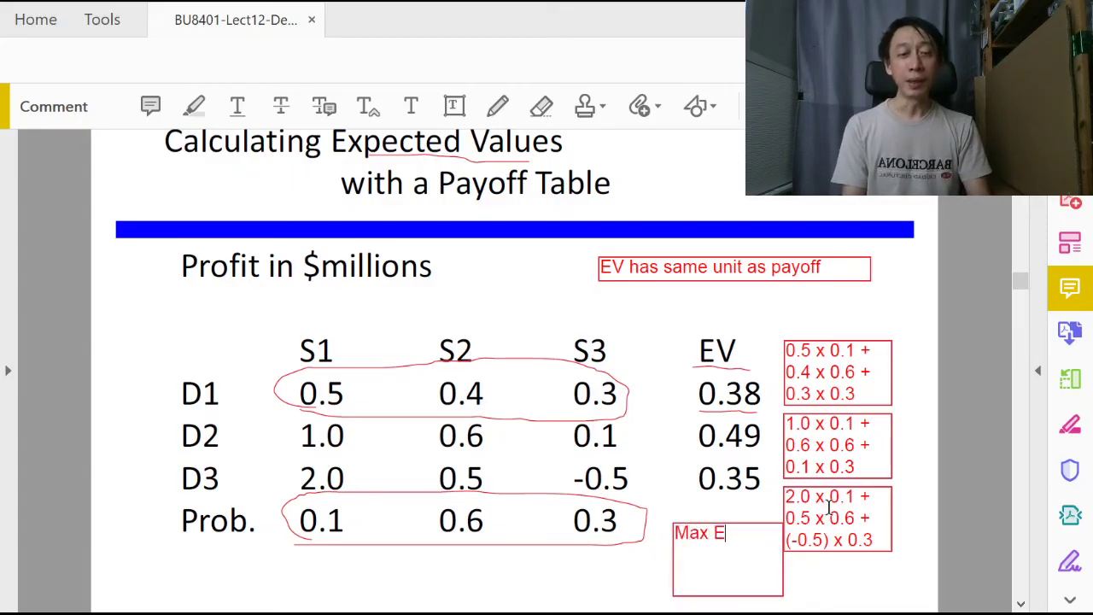
pyautogui.write('V = 0.49 ')
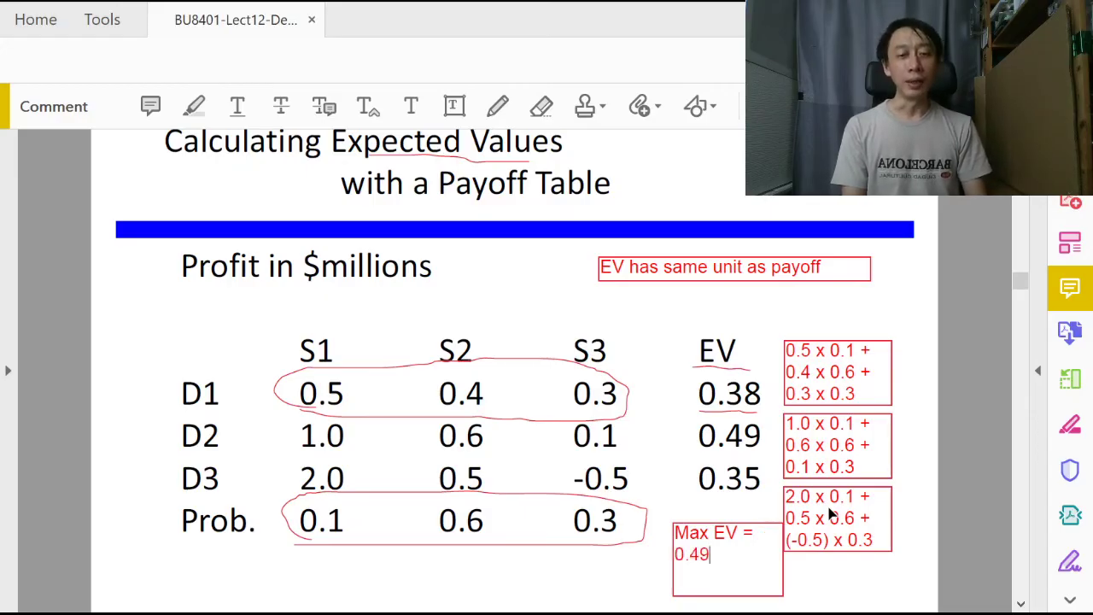
pyautogui.write('==> D2')
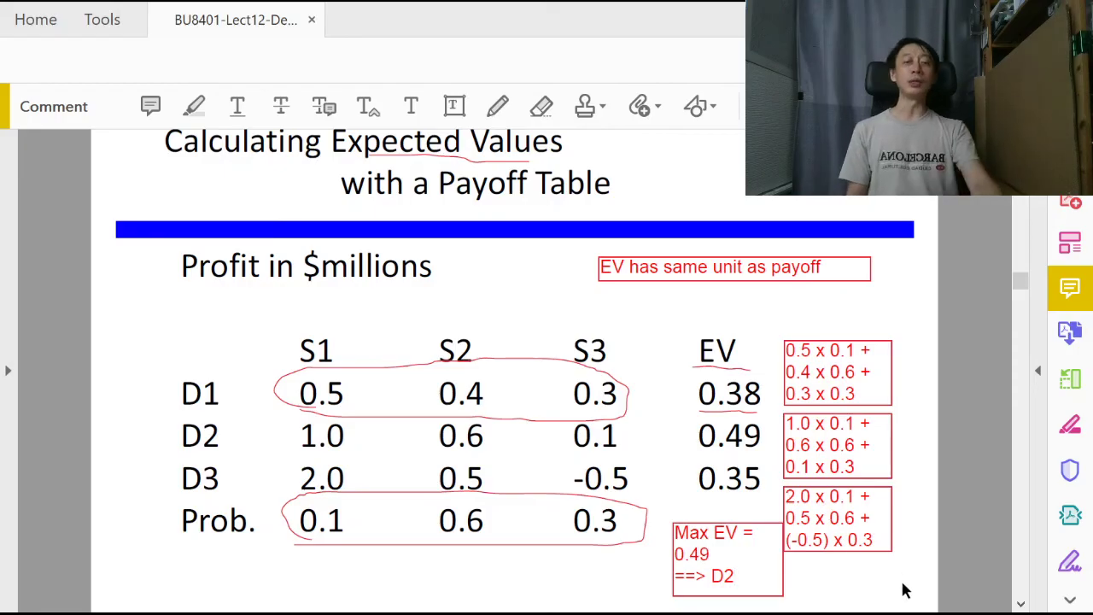
pyautogui.click(775, 564)
pyautogui.moveTo(776, 562); pyautogui.dragTo(765, 562)
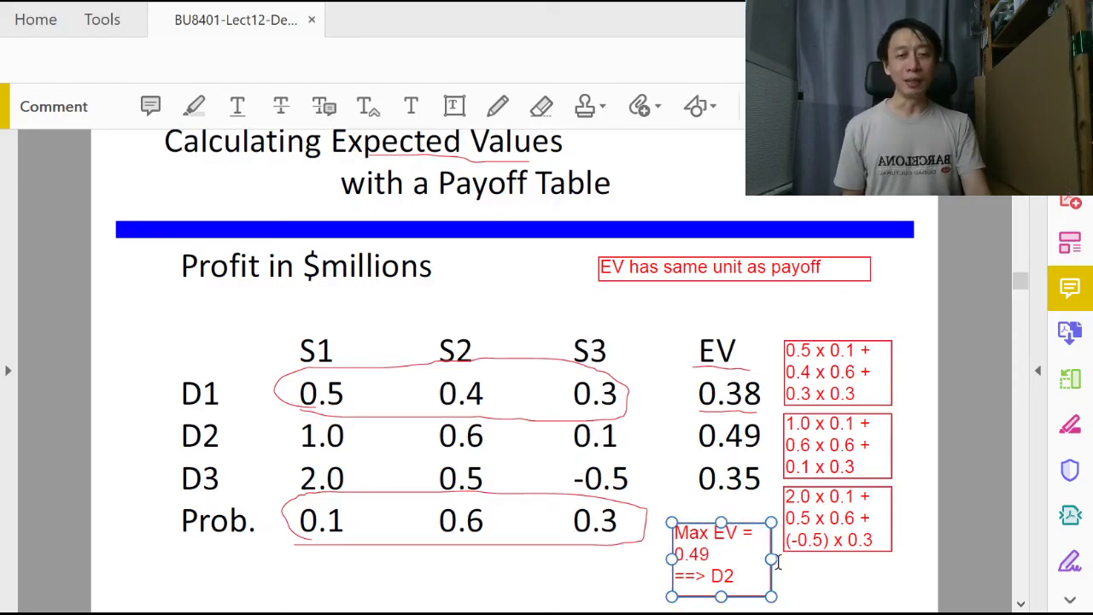